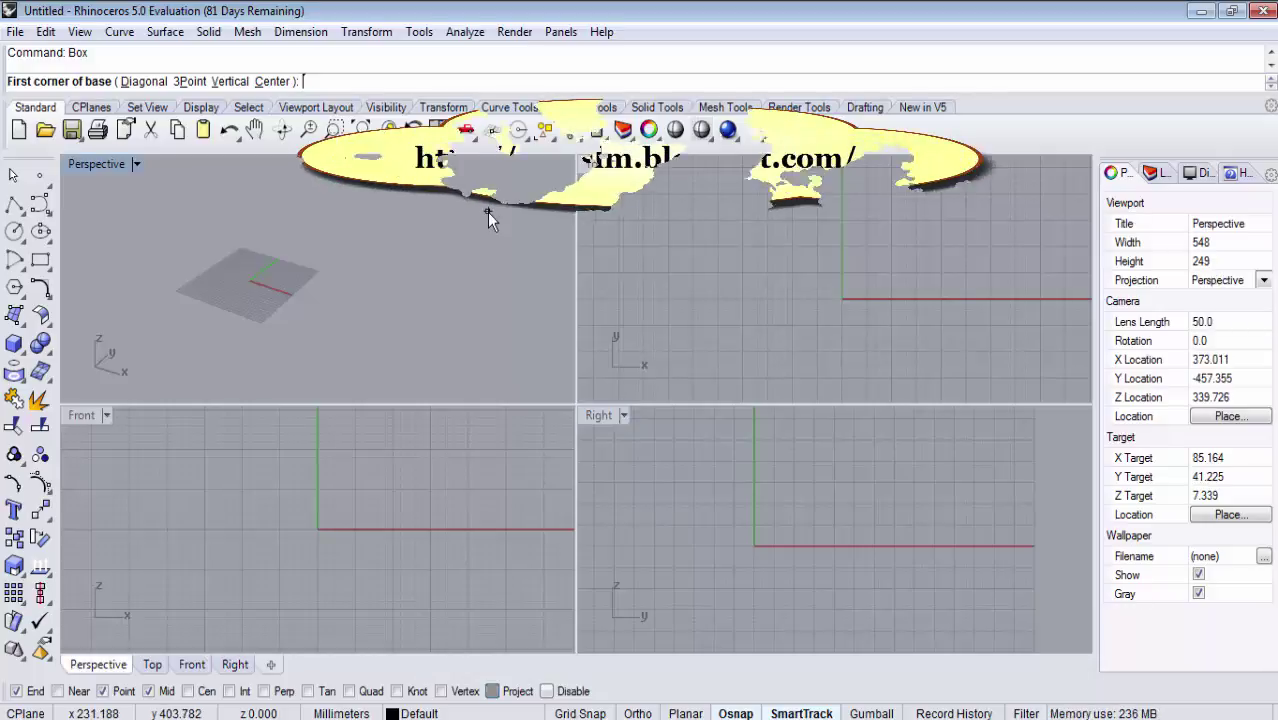
Draw a cube-shaped box on the grid from two base corners and a height.
{"action": "left_click", "coordinate": [14, 343]}
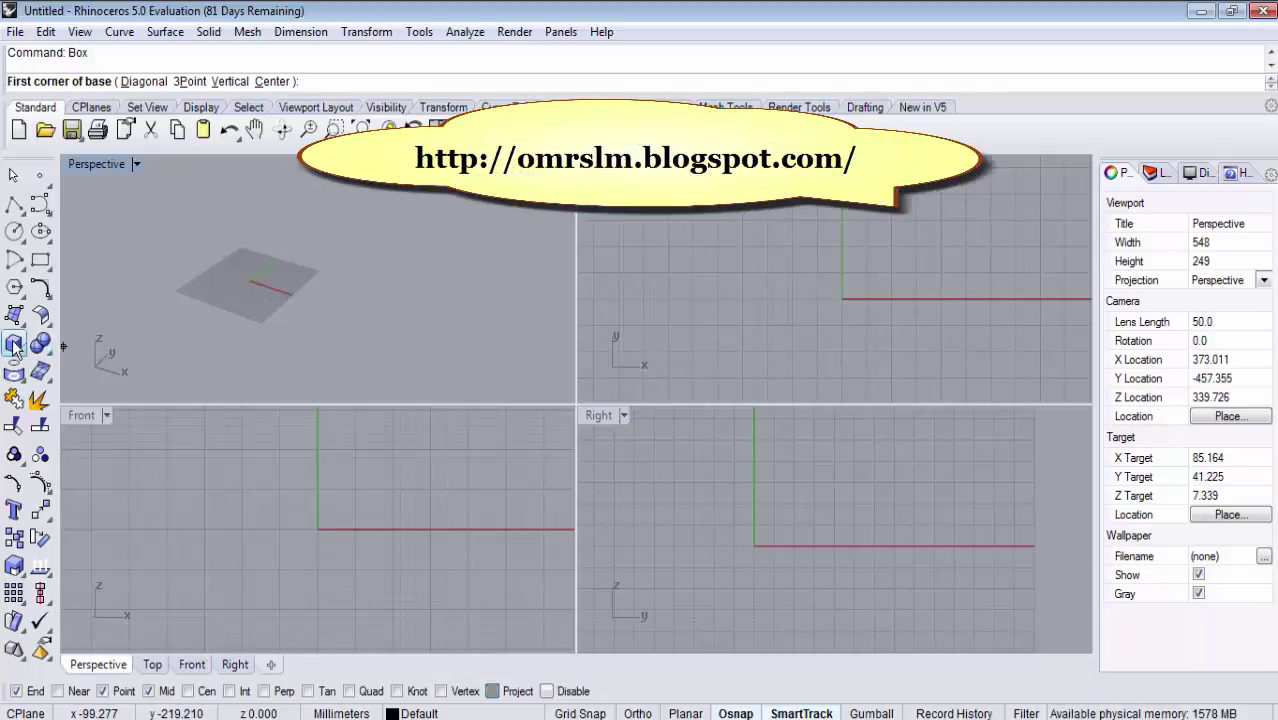
{"action": "left_click", "coordinate": [241, 267]}
{"action": "left_click", "coordinate": [278, 321]}
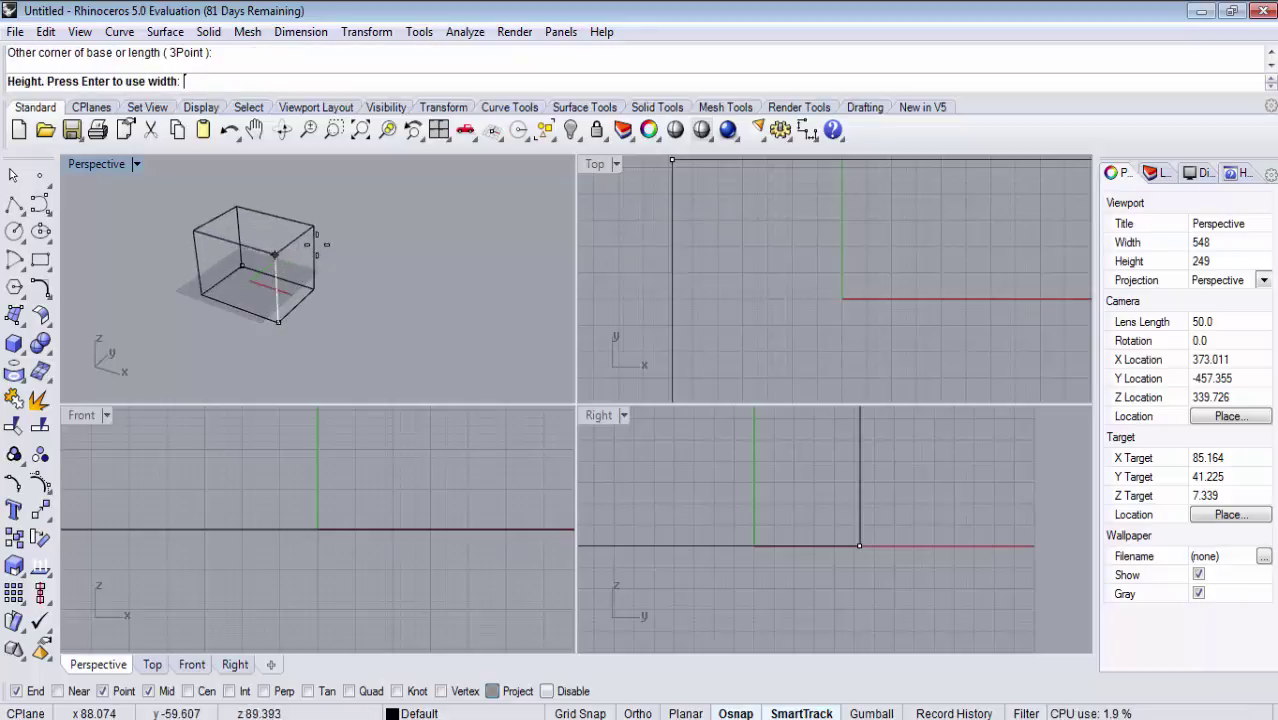
{"action": "left_click", "coordinate": [268, 304]}
{"action": "type", "text": "Box"}
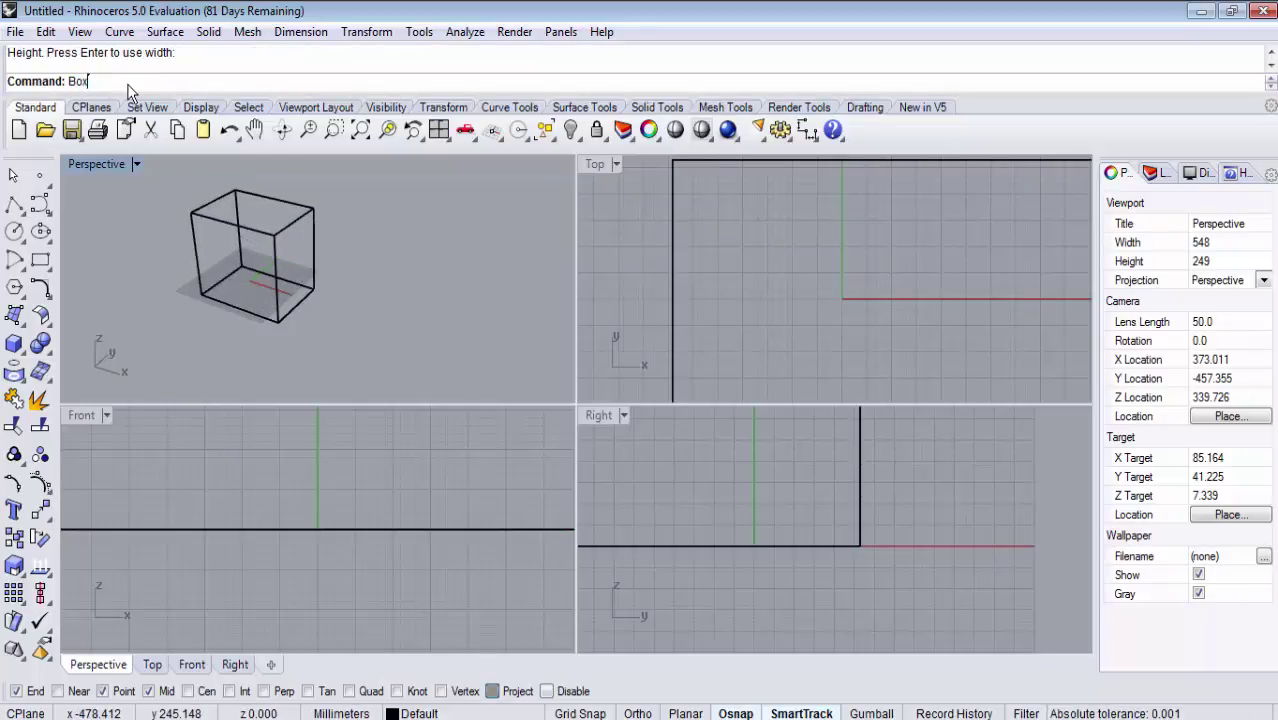
Draw a second, wider rectangular box beside the cube.
{"action": "key", "text": "Return"}
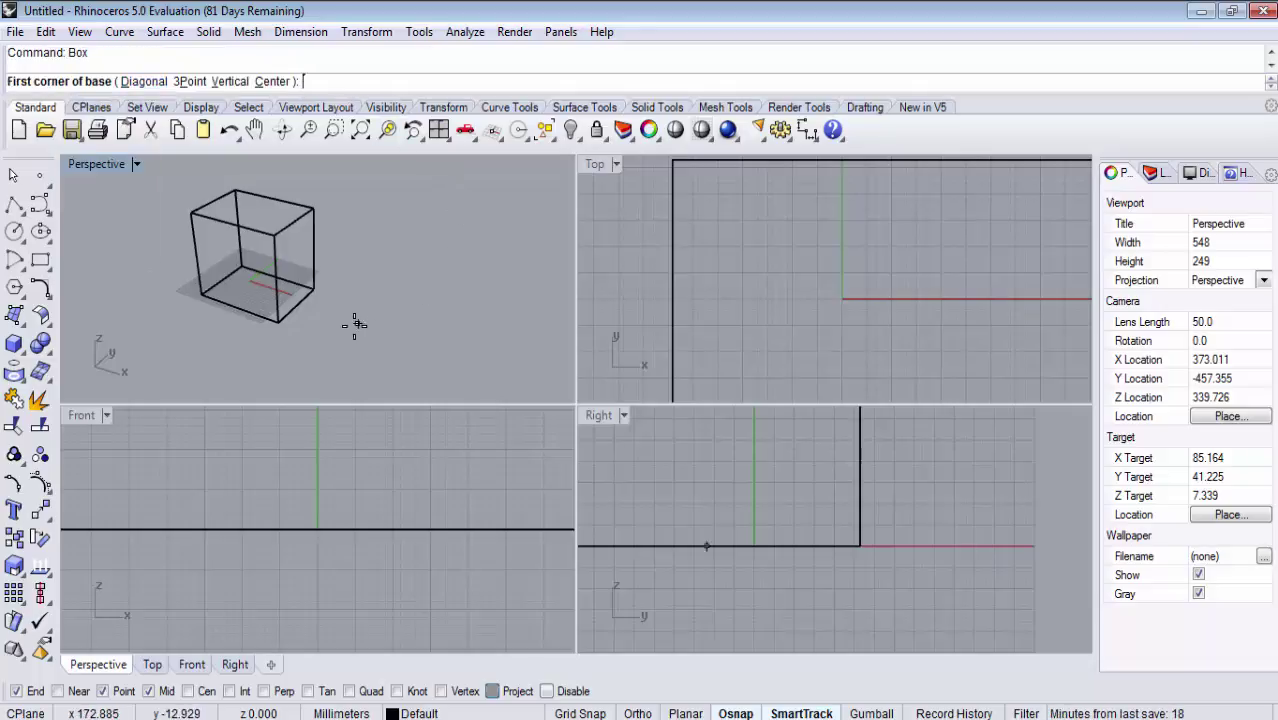
{"action": "left_click", "coordinate": [351, 325]}
{"action": "left_click", "coordinate": [493, 327]}
{"action": "left_click", "coordinate": [510, 242]}
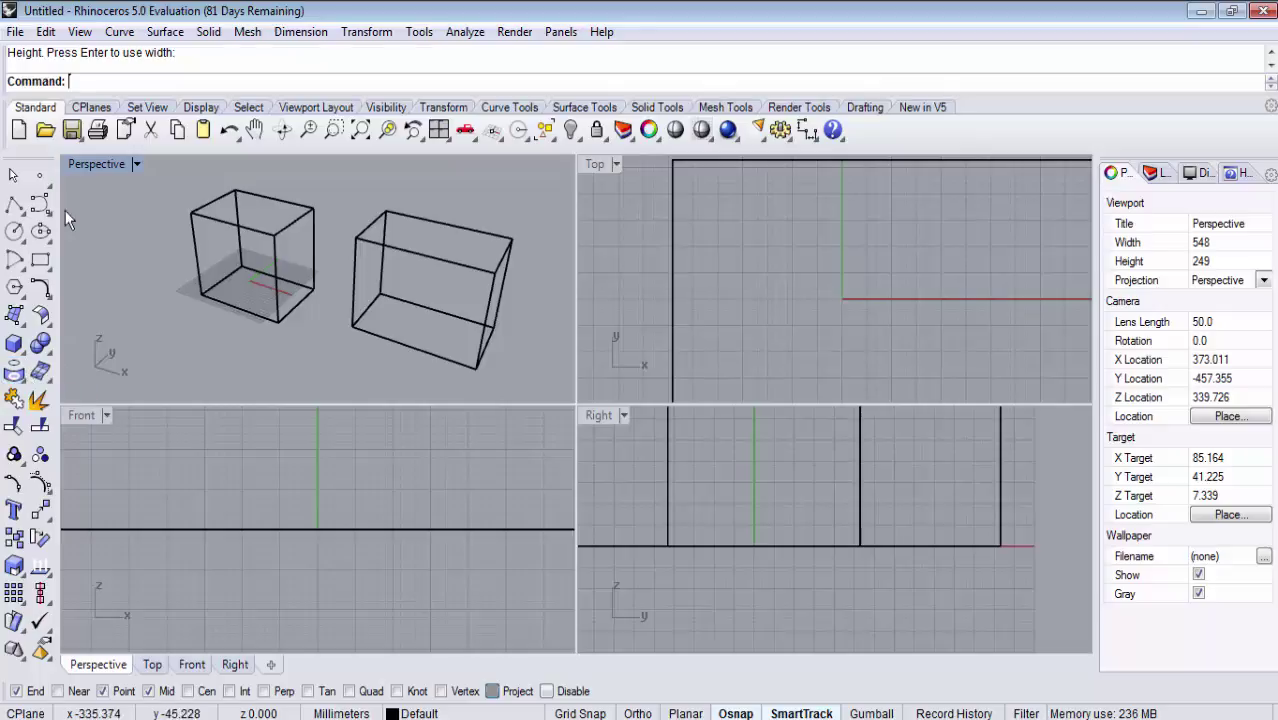
{"action": "left_click", "coordinate": [25, 356]}
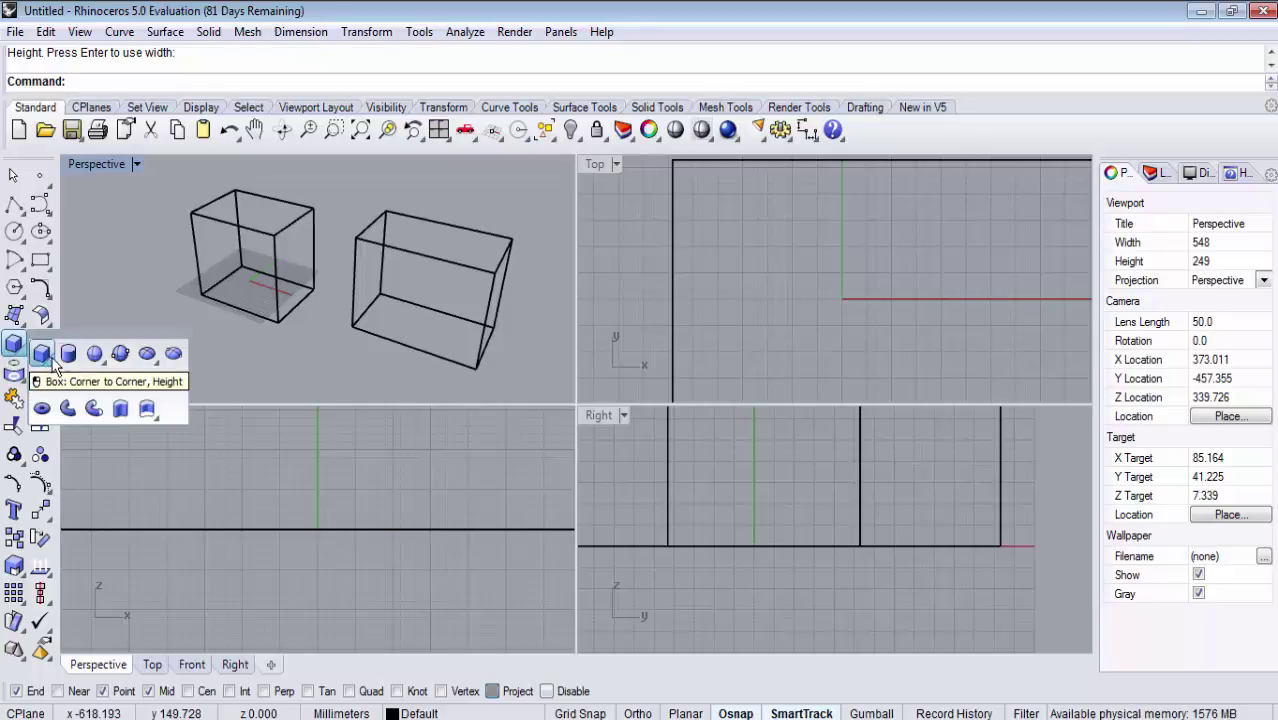
Look through the Box variants flyout without choosing one, then start a third standard box.
{"action": "left_click", "coordinate": [44, 356]}
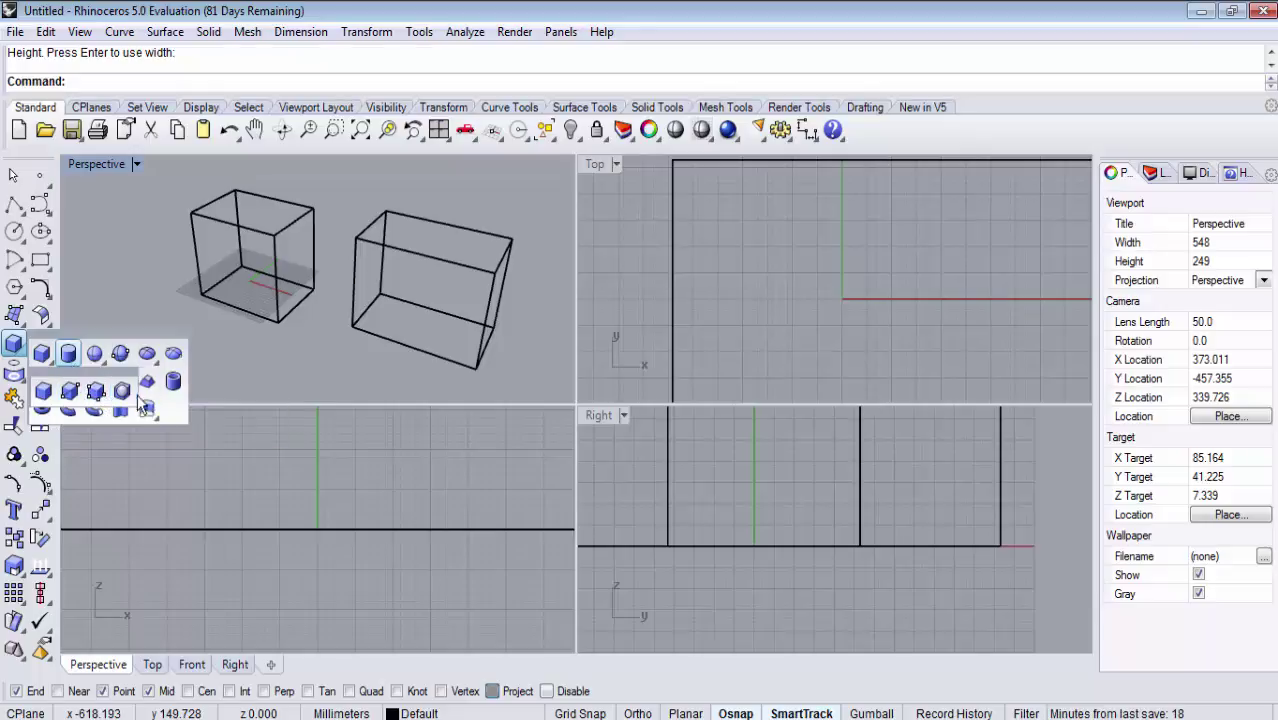
{"action": "left_click", "coordinate": [336, 352]}
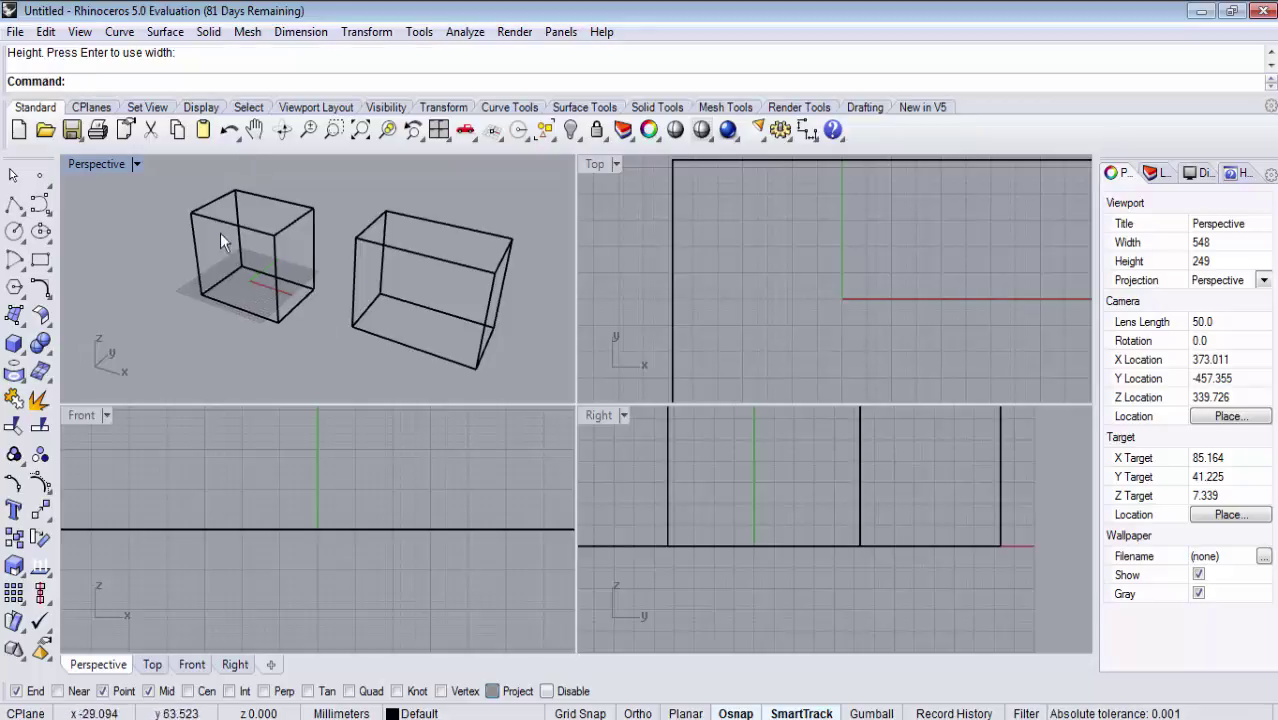
{"action": "left_click", "coordinate": [12, 345]}
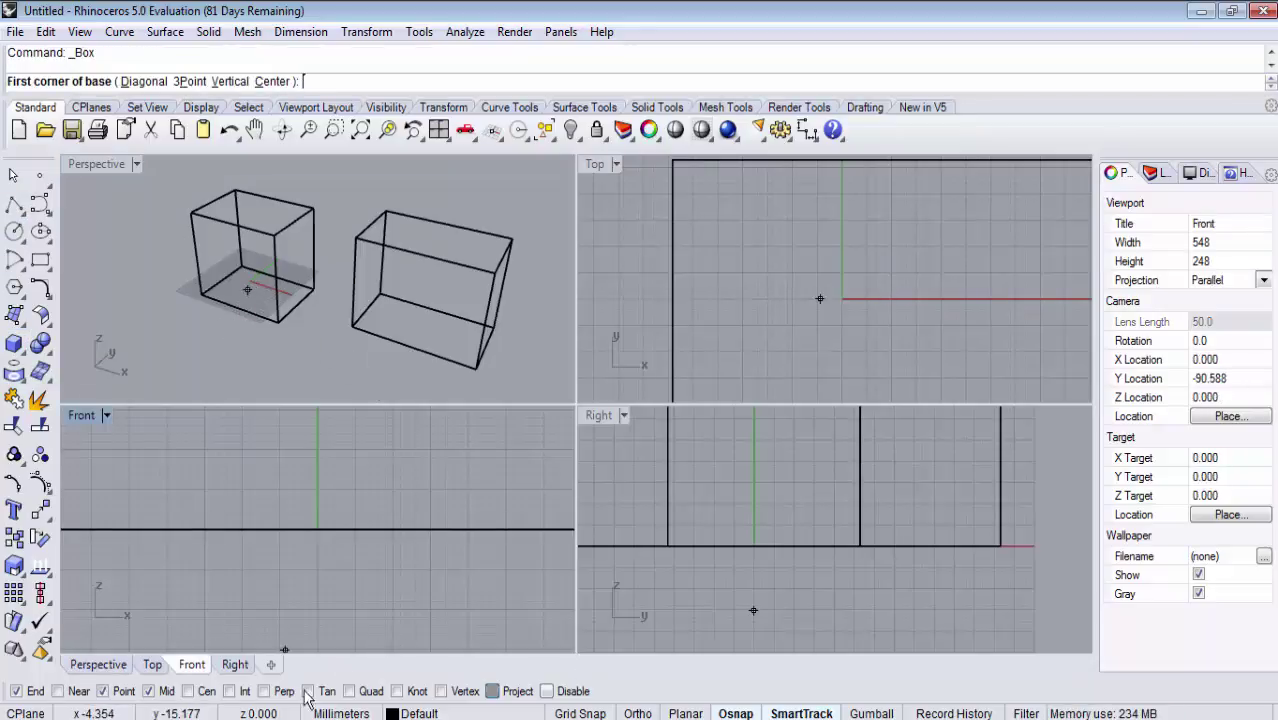
{"action": "left_click", "coordinate": [735, 713]}
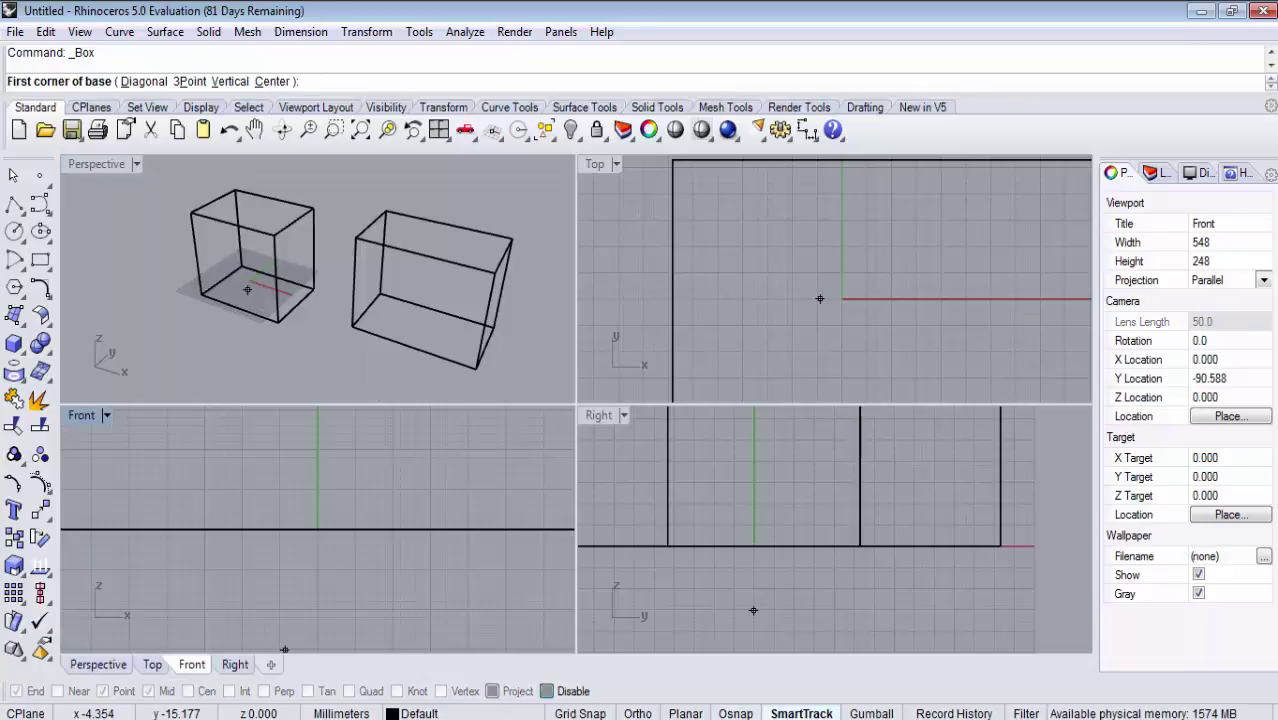
{"action": "left_click", "coordinate": [740, 713]}
{"action": "right_click", "coordinate": [742, 713]}
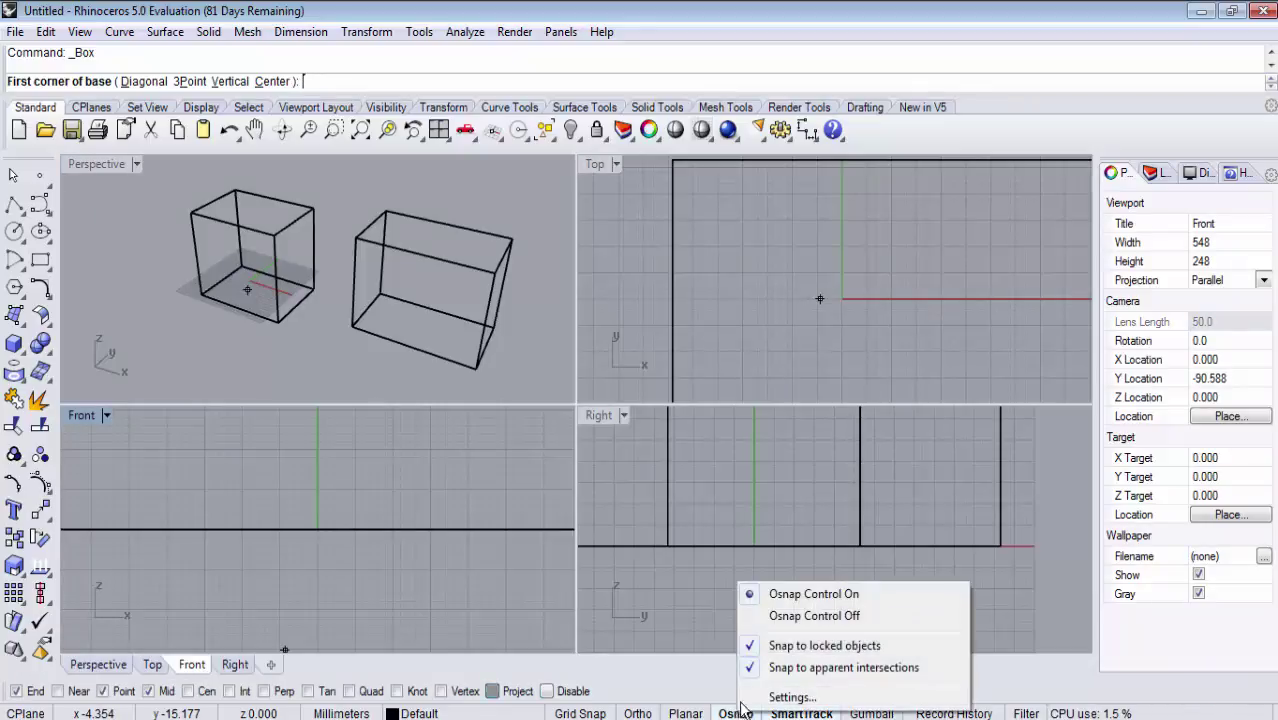
{"action": "left_click", "coordinate": [799, 616]}
{"action": "right_click", "coordinate": [733, 713]}
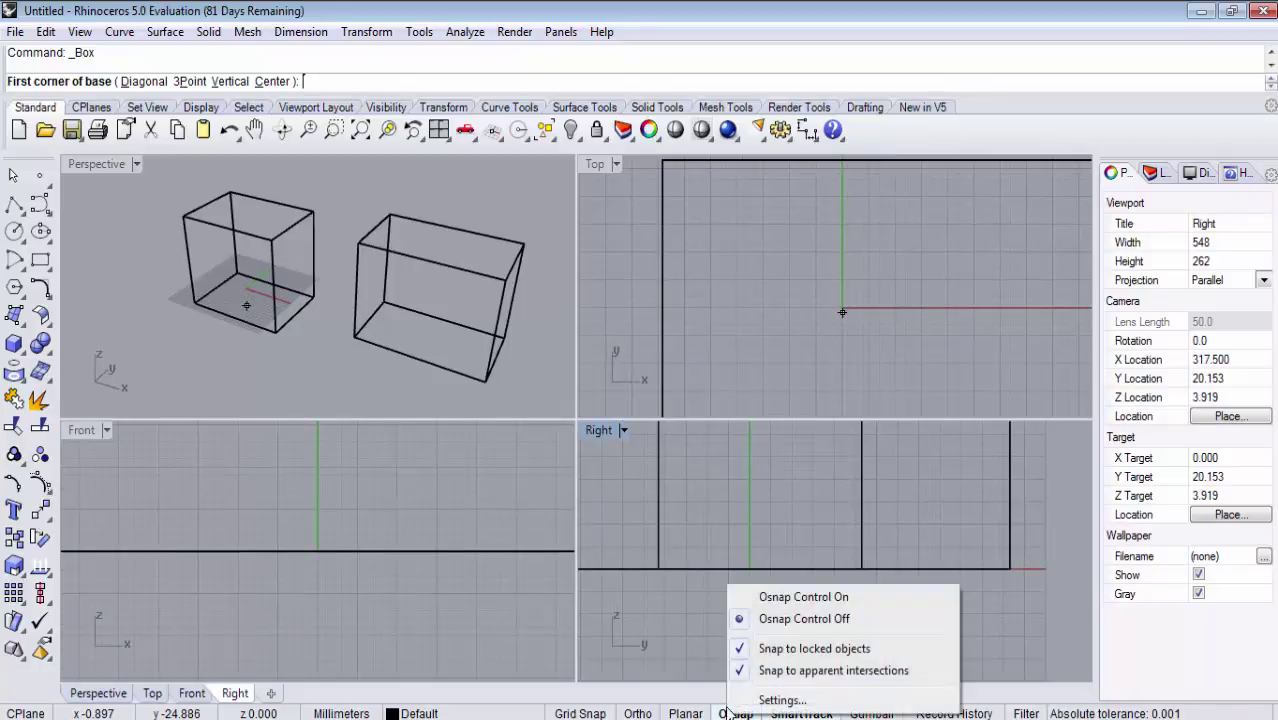
{"action": "left_click", "coordinate": [768, 597]}
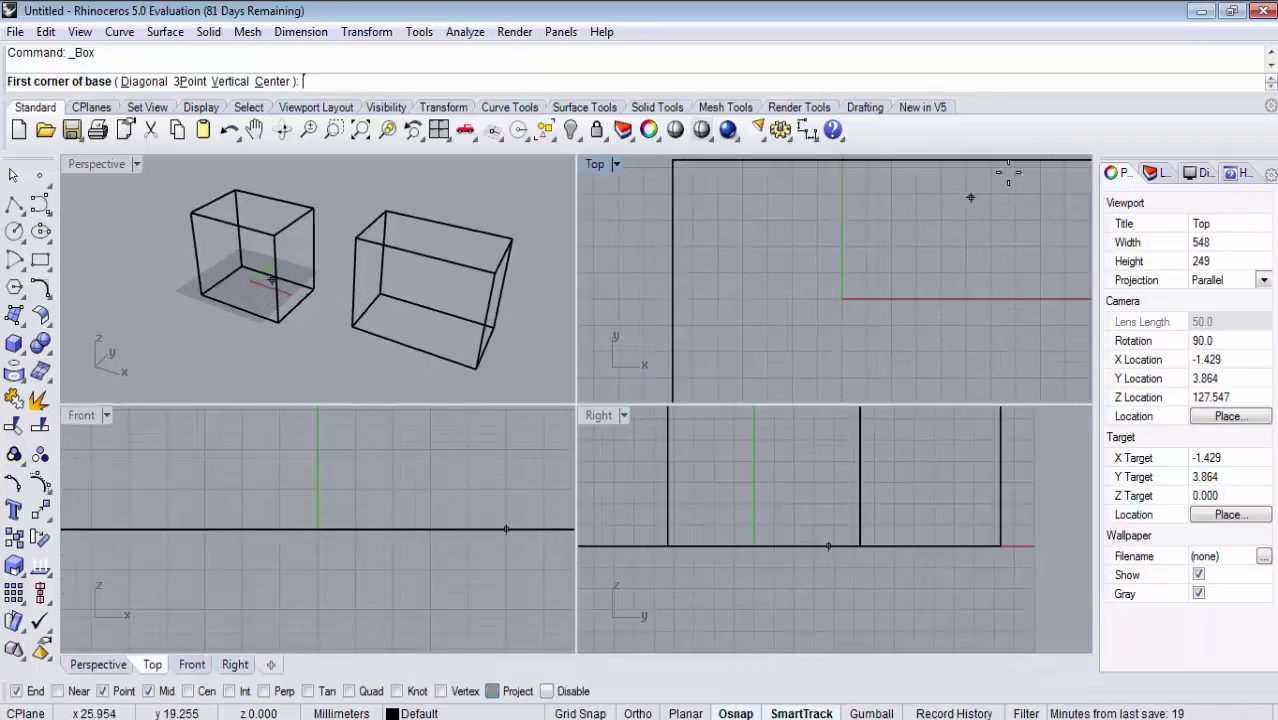
{"action": "right_click", "coordinate": [1052, 133]}
{"action": "mouse_move", "coordinate": [1120, 144]}
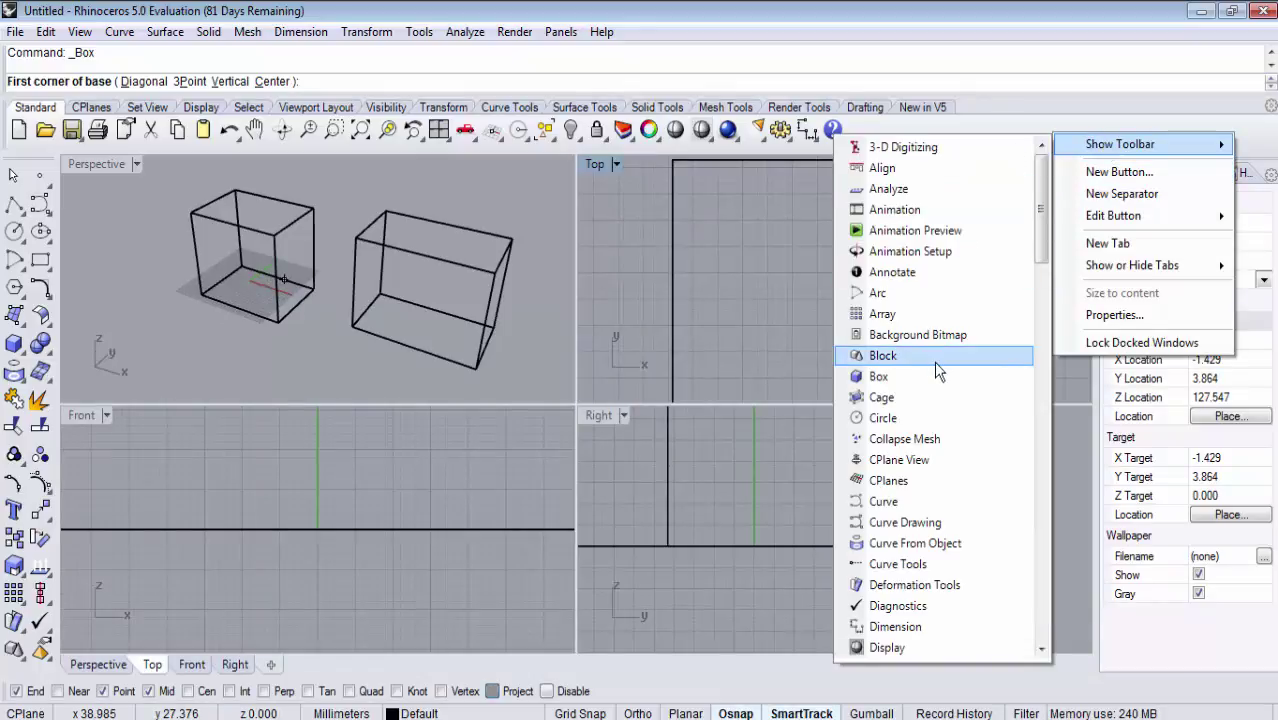
{"action": "scroll", "coordinate": [934, 361], "scroll_direction": "down", "scroll_amount": 10}
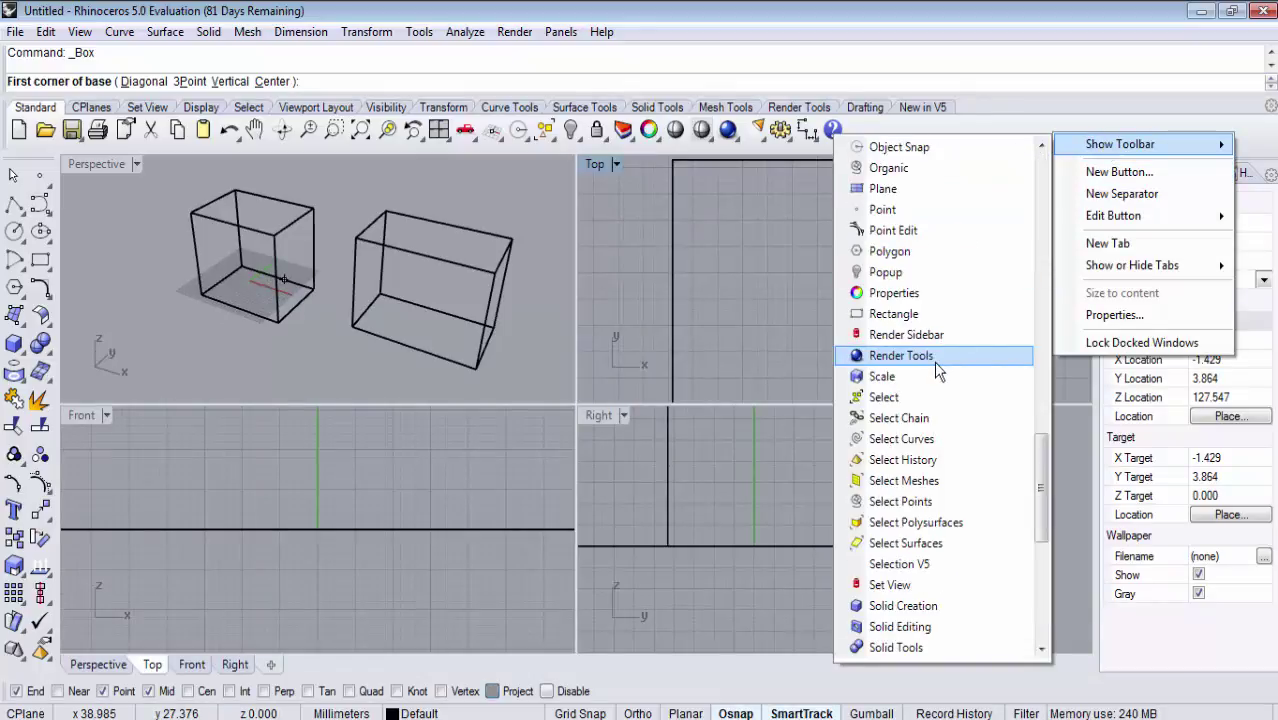
{"action": "left_click", "coordinate": [933, 147]}
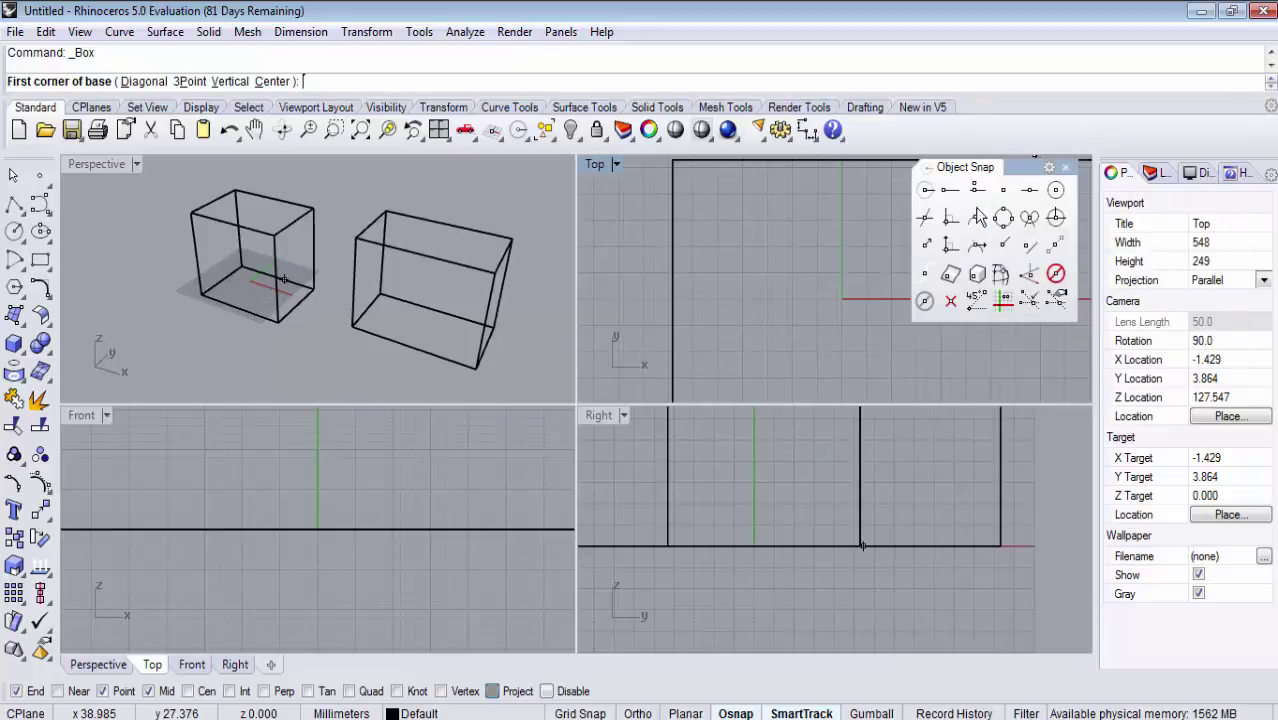
{"action": "left_click", "coordinate": [1065, 167]}
{"action": "left_click", "coordinate": [131, 625]}
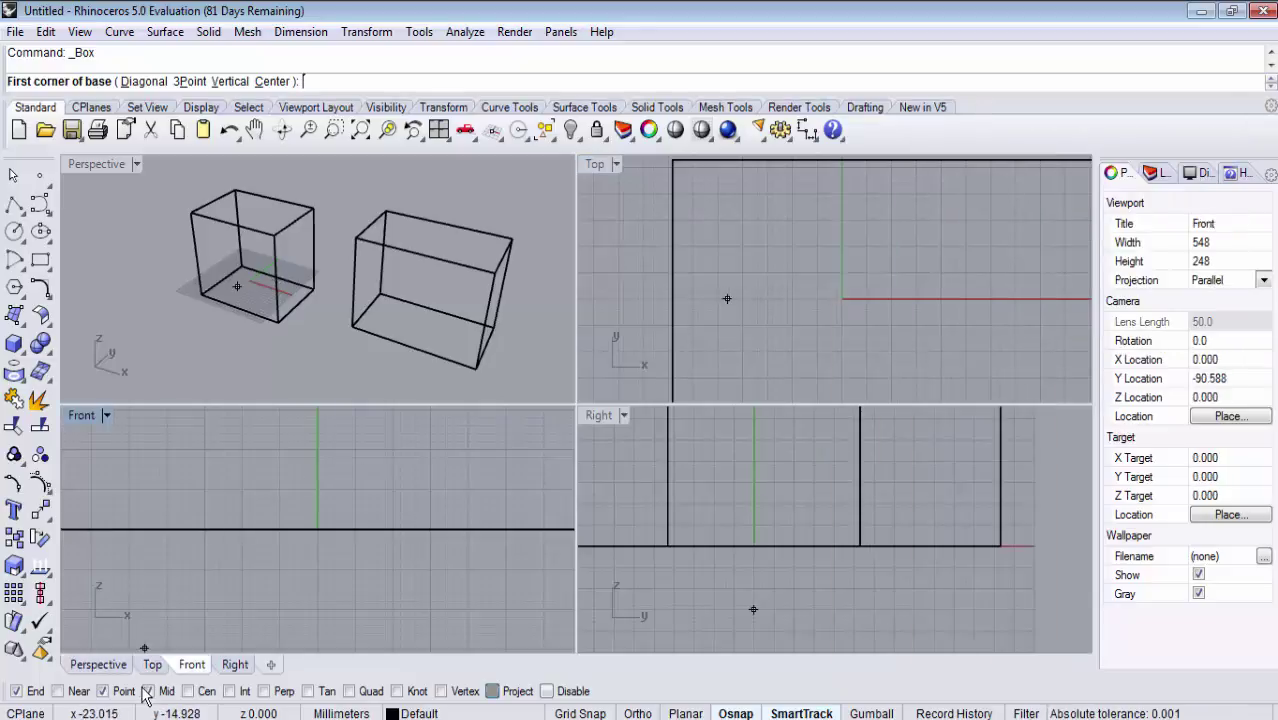
{"action": "left_click", "coordinate": [151, 692]}
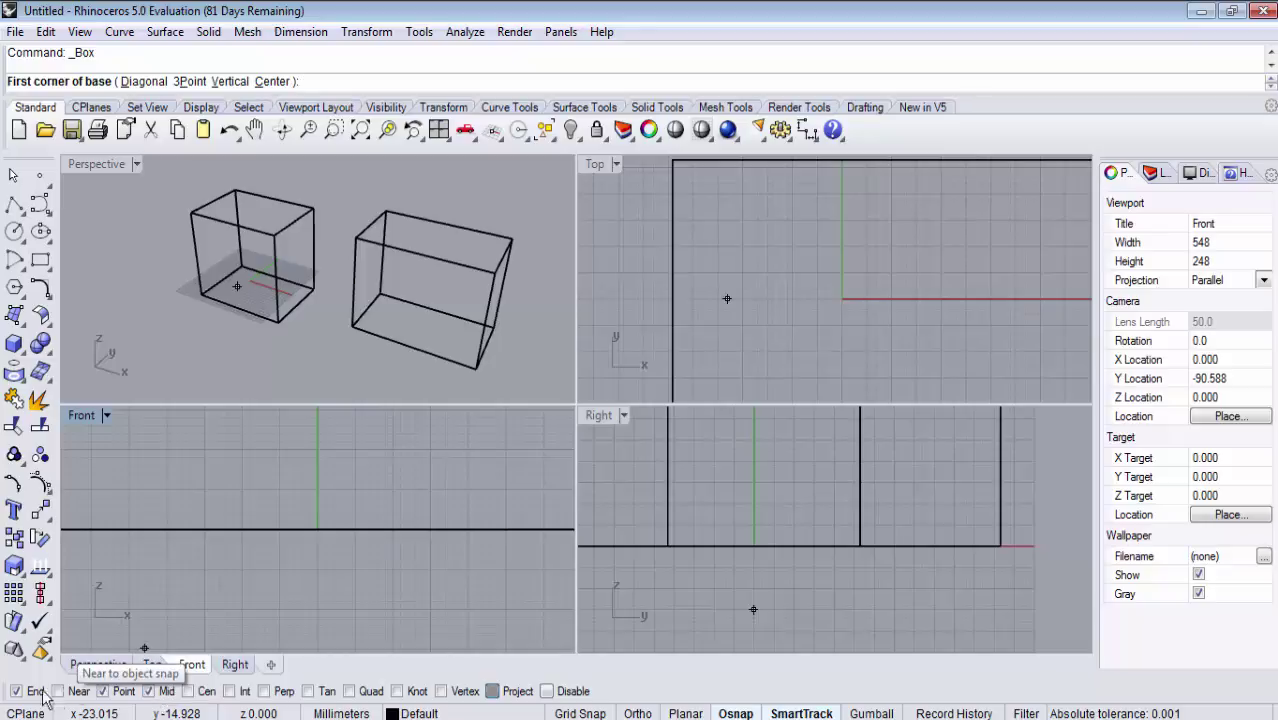
Draw a third, taller box stacked on the cube, starting its base at the first box's corner.
{"action": "scroll", "coordinate": [155, 231], "scroll_direction": "up", "scroll_amount": 3}
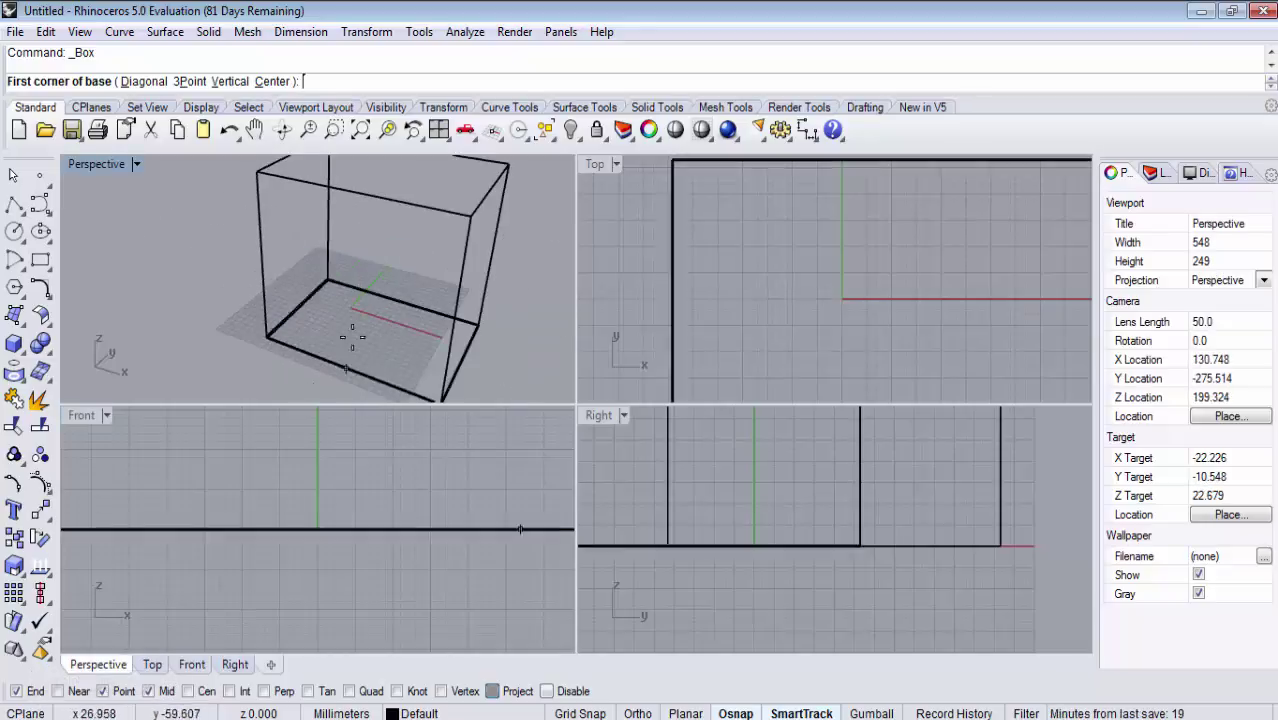
{"action": "left_click", "coordinate": [476, 322]}
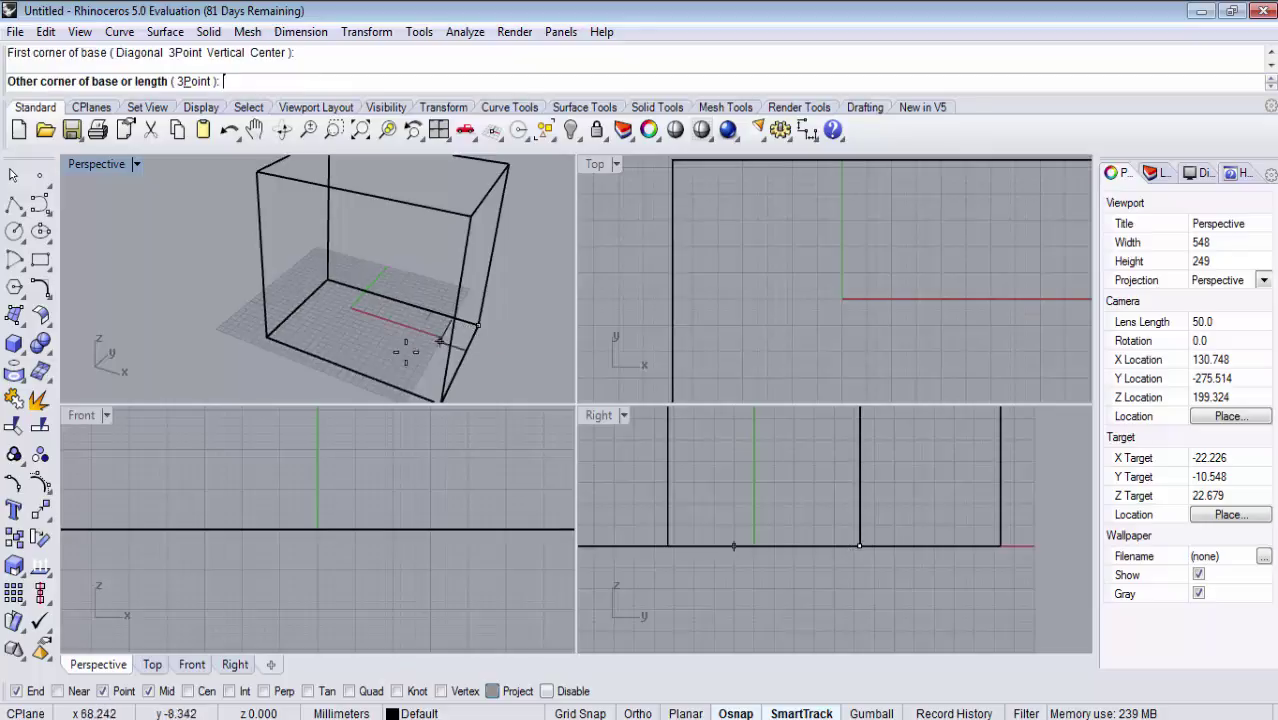
{"action": "left_click", "coordinate": [345, 366]}
{"action": "scroll", "coordinate": [244, 376], "scroll_direction": "down", "scroll_amount": 3}
{"action": "scroll", "coordinate": [271, 365], "scroll_direction": "down", "scroll_amount": 1}
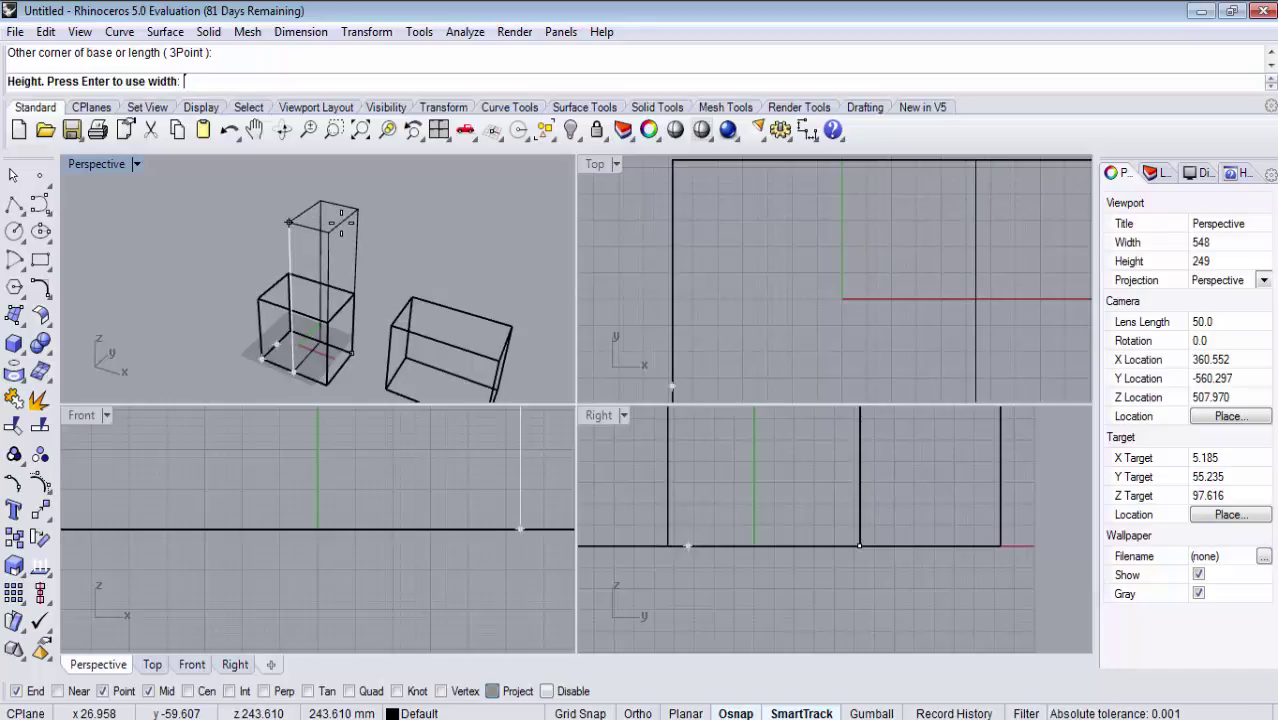
{"action": "left_click", "coordinate": [289, 222]}
{"action": "scroll", "coordinate": [285, 286], "scroll_direction": "up", "scroll_amount": 1}
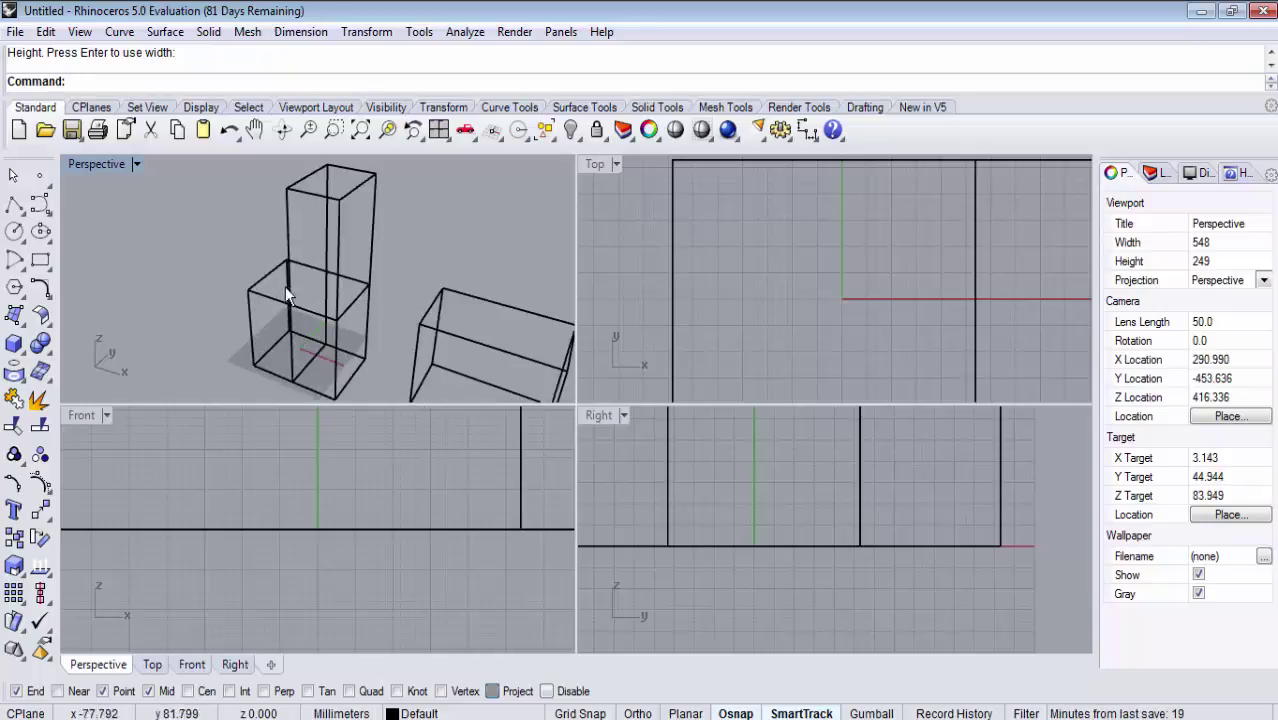
{"action": "scroll", "coordinate": [340, 259], "scroll_direction": "down", "scroll_amount": 2}
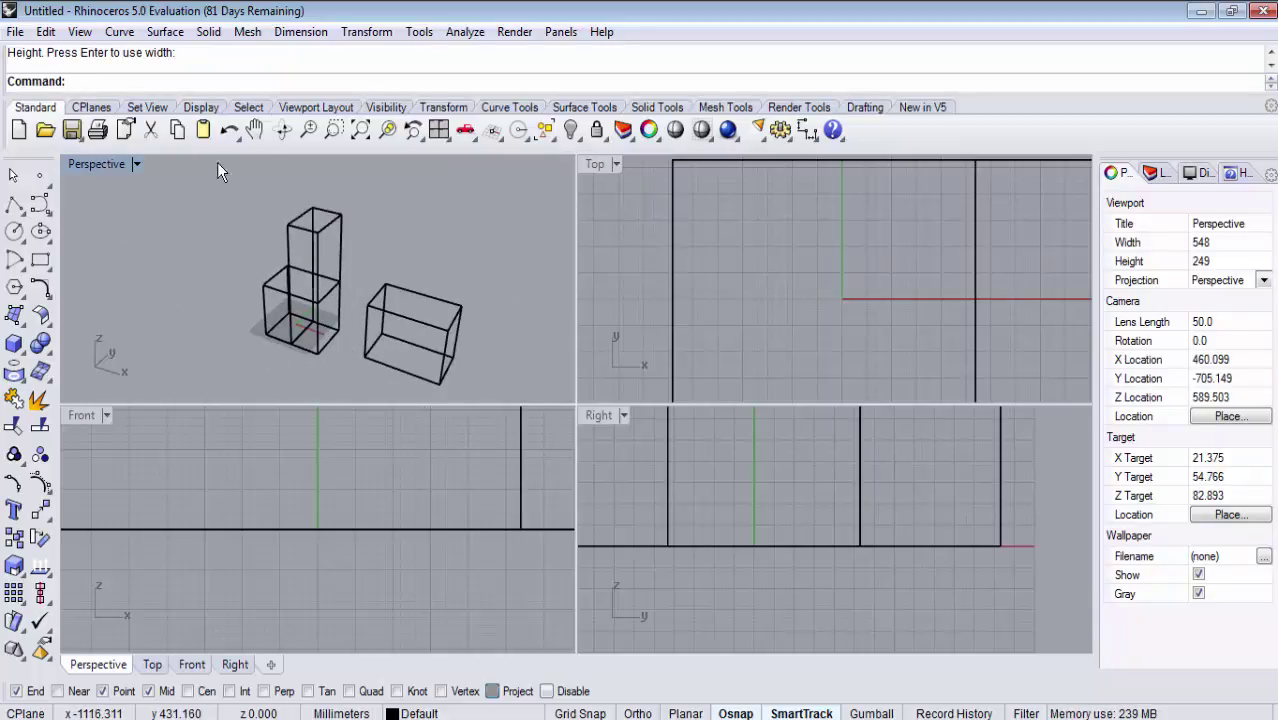
Float the Perspective viewport and dock it into the Top viewport's slot.
{"action": "mouse_move", "coordinate": [100, 165]}
{"action": "left_mouse_down"}
{"action": "mouse_move", "coordinate": [610, 200]}
{"action": "mouse_move", "coordinate": [88, 163]}
{"action": "left_mouse_up"}
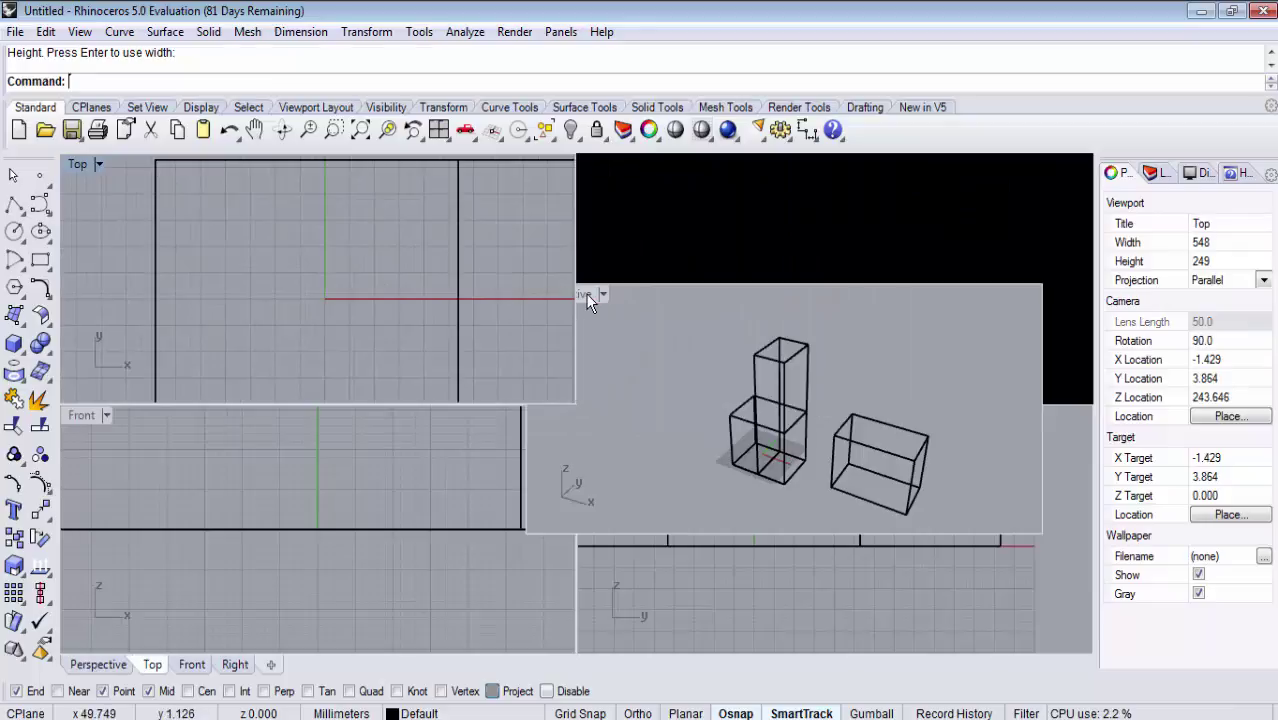
{"action": "left_click_drag", "start_coordinate": [587, 296], "coordinate": [607, 178]}
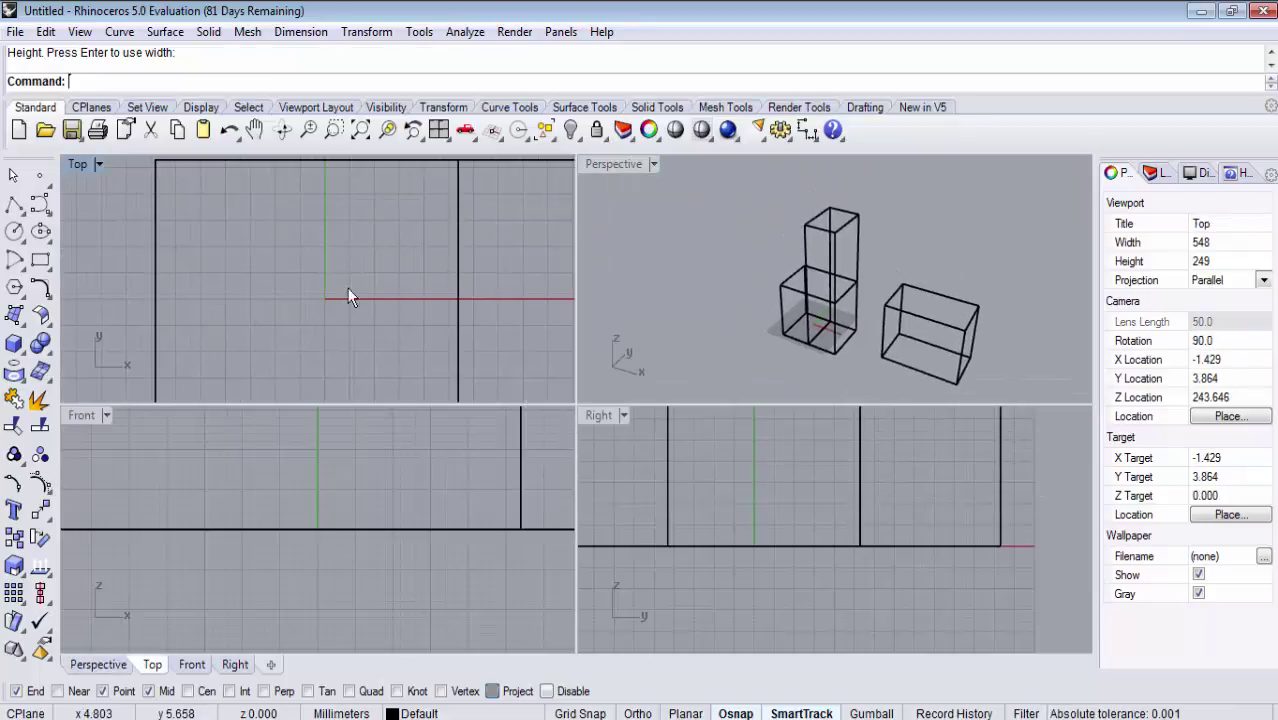
{"action": "scroll", "coordinate": [347, 296], "scroll_direction": "down", "scroll_amount": 2}
Cycle through the Front, Right and Top viewport tabs, then make Perspective active again.
{"action": "left_click", "coordinate": [185, 665]}
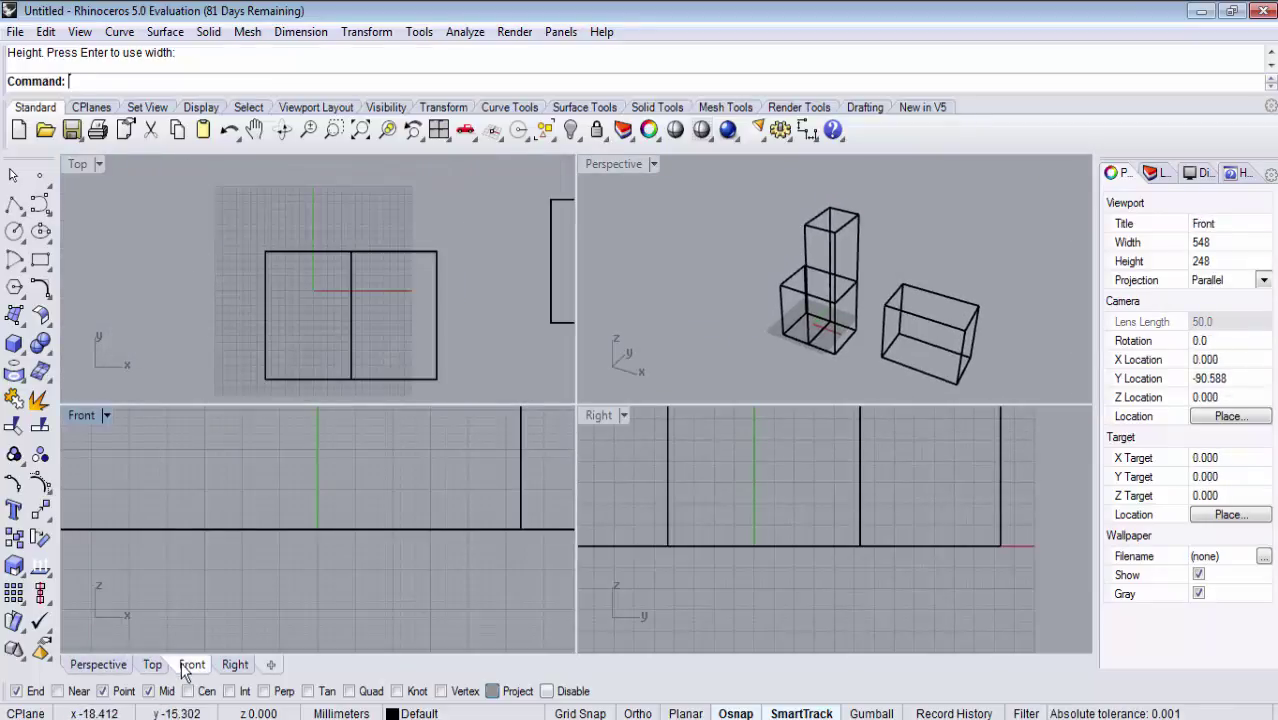
{"action": "left_click", "coordinate": [232, 666]}
{"action": "left_click", "coordinate": [187, 672]}
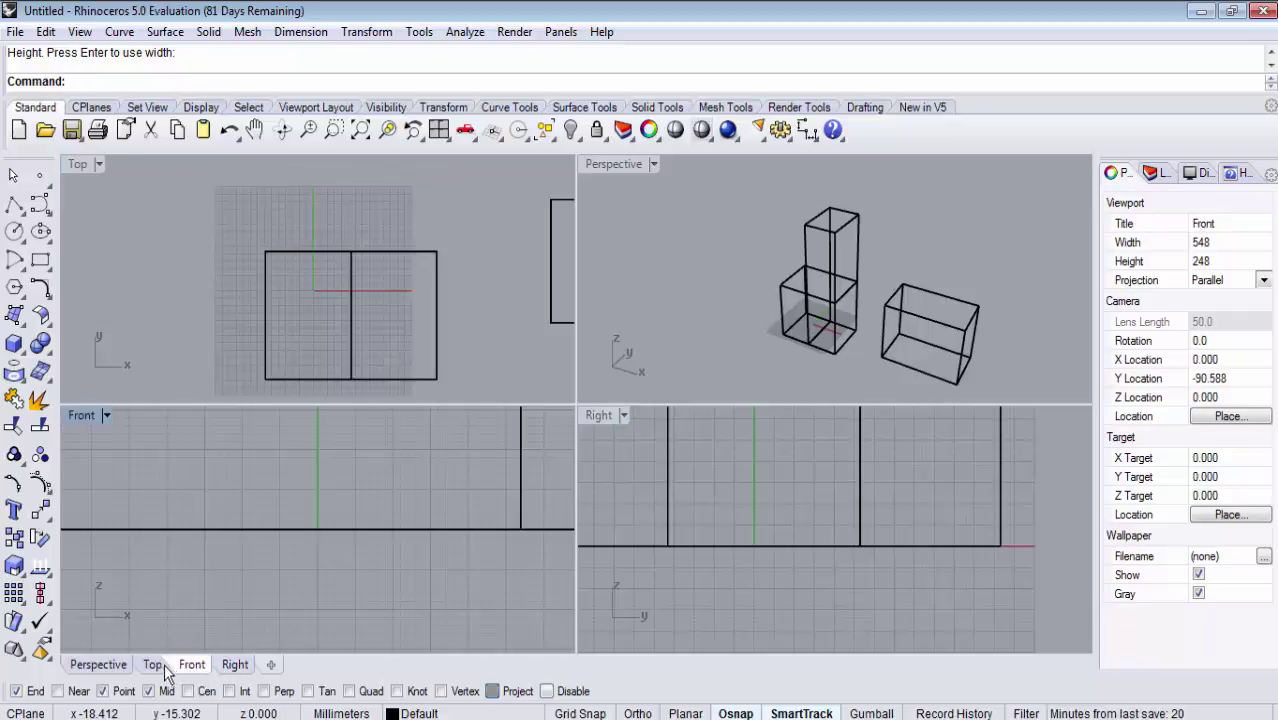
{"action": "left_click", "coordinate": [150, 666]}
{"action": "left_click", "coordinate": [270, 665]}
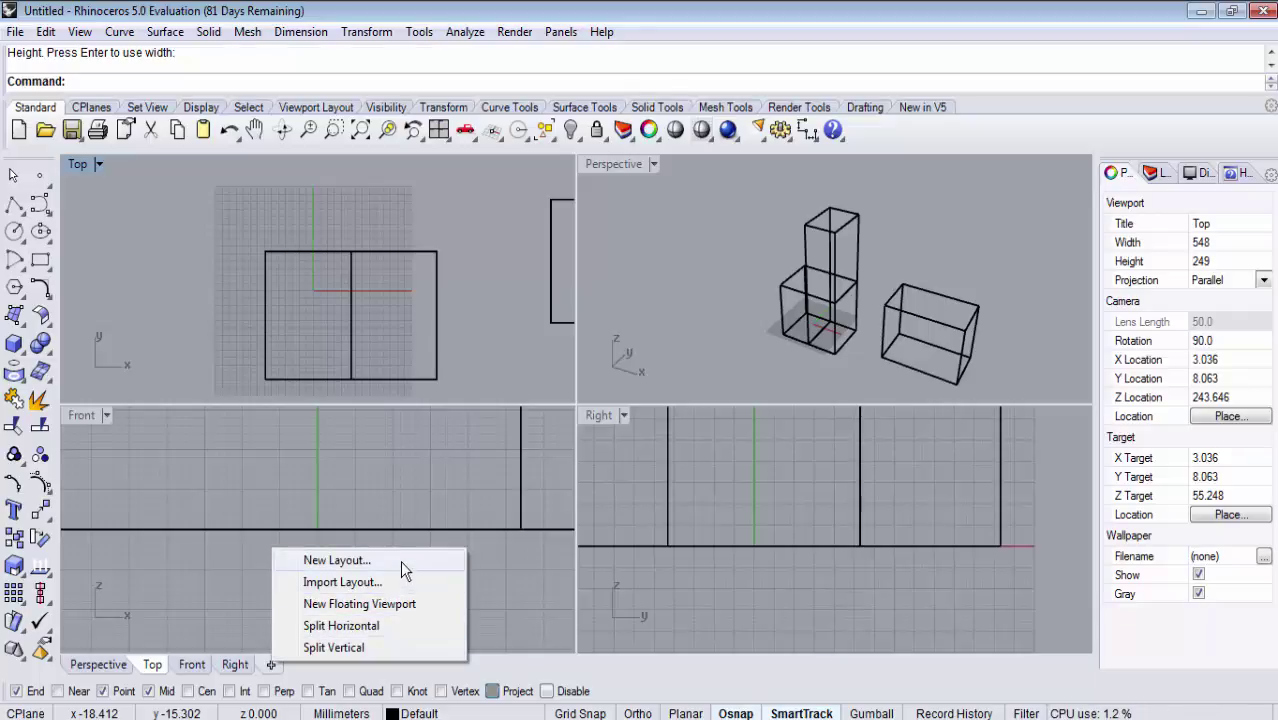
{"action": "left_click", "coordinate": [667, 331]}
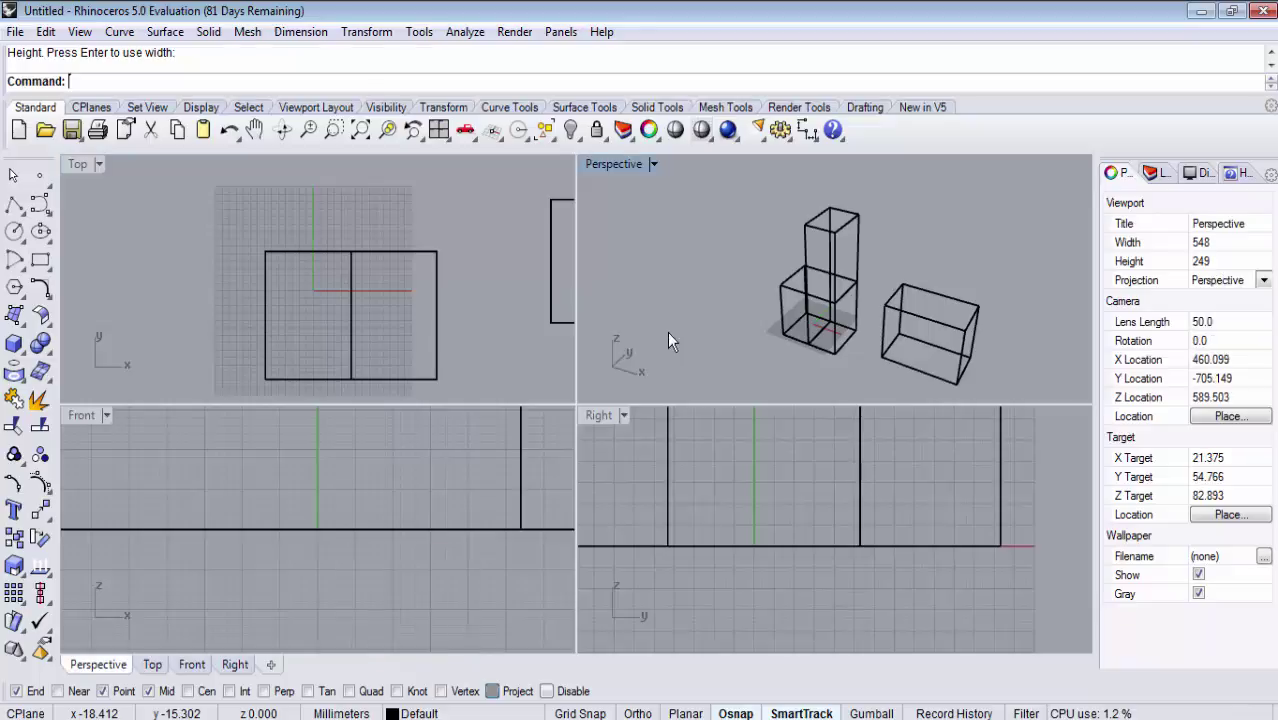
{"action": "middle_click", "coordinate": [975, 330]}
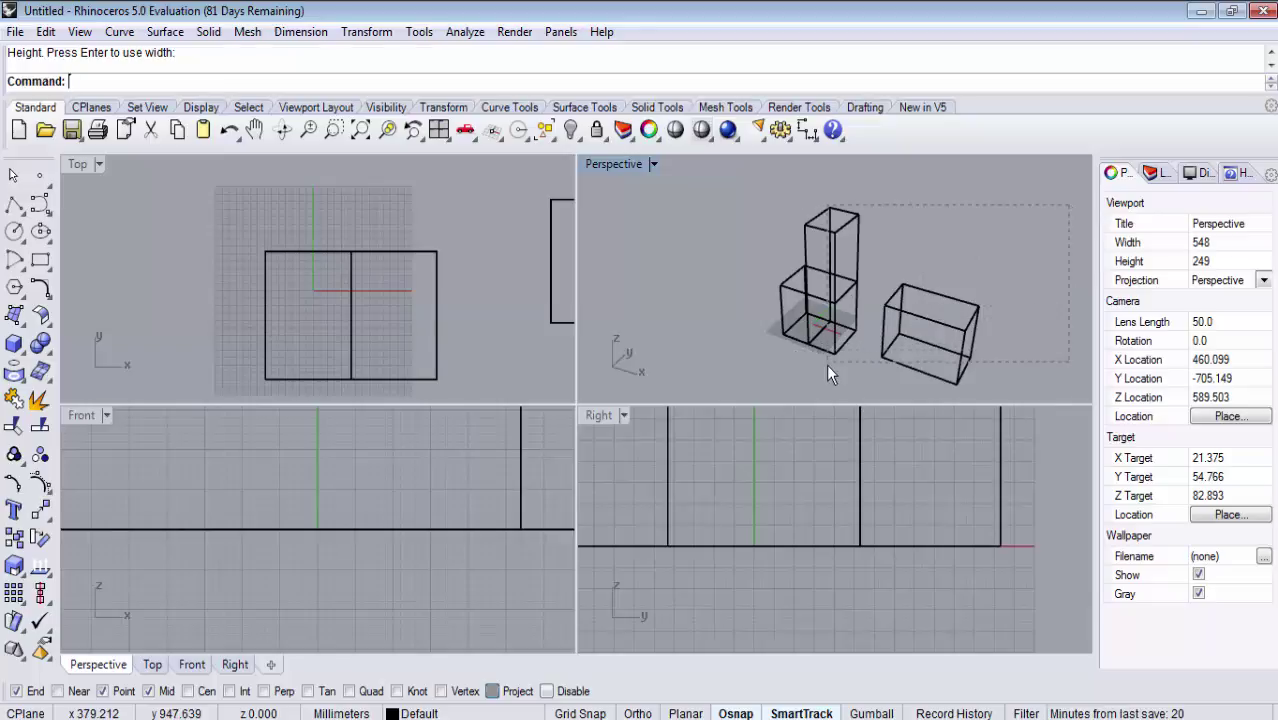
{"action": "left_click_drag", "start_coordinate": [826, 364], "coordinate": [846, 373]}
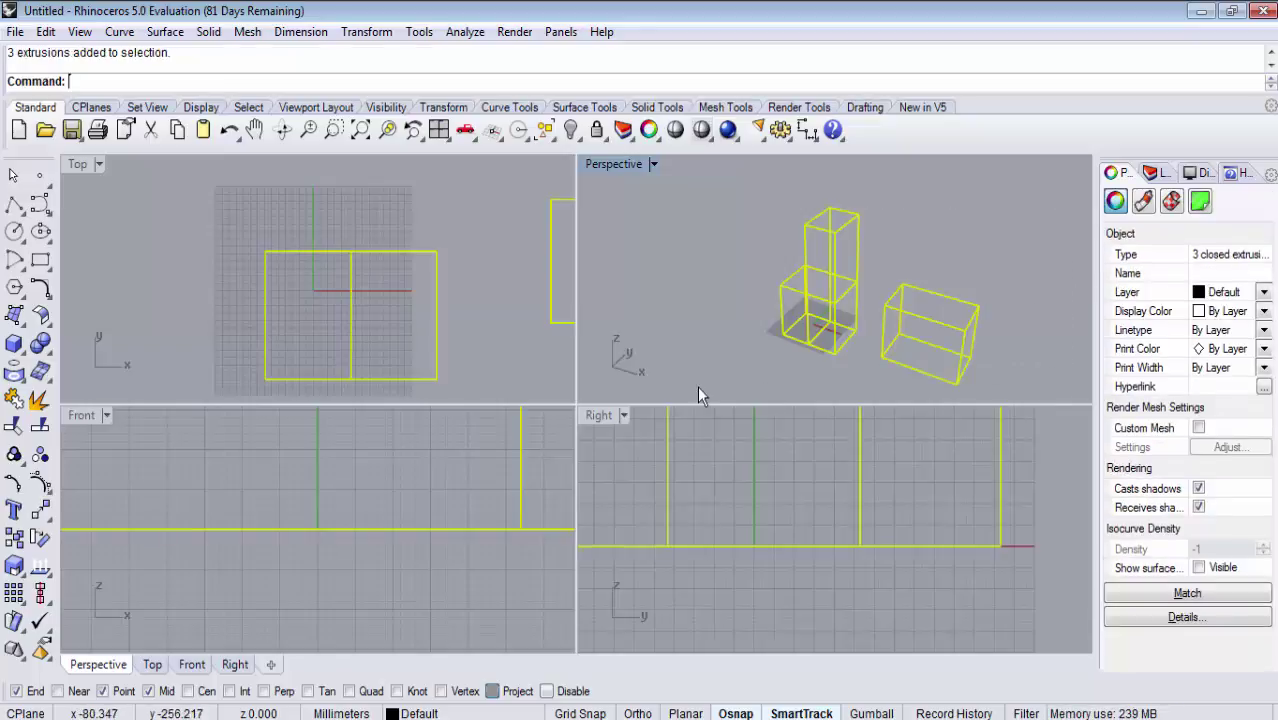
{"action": "left_click", "coordinate": [694, 269]}
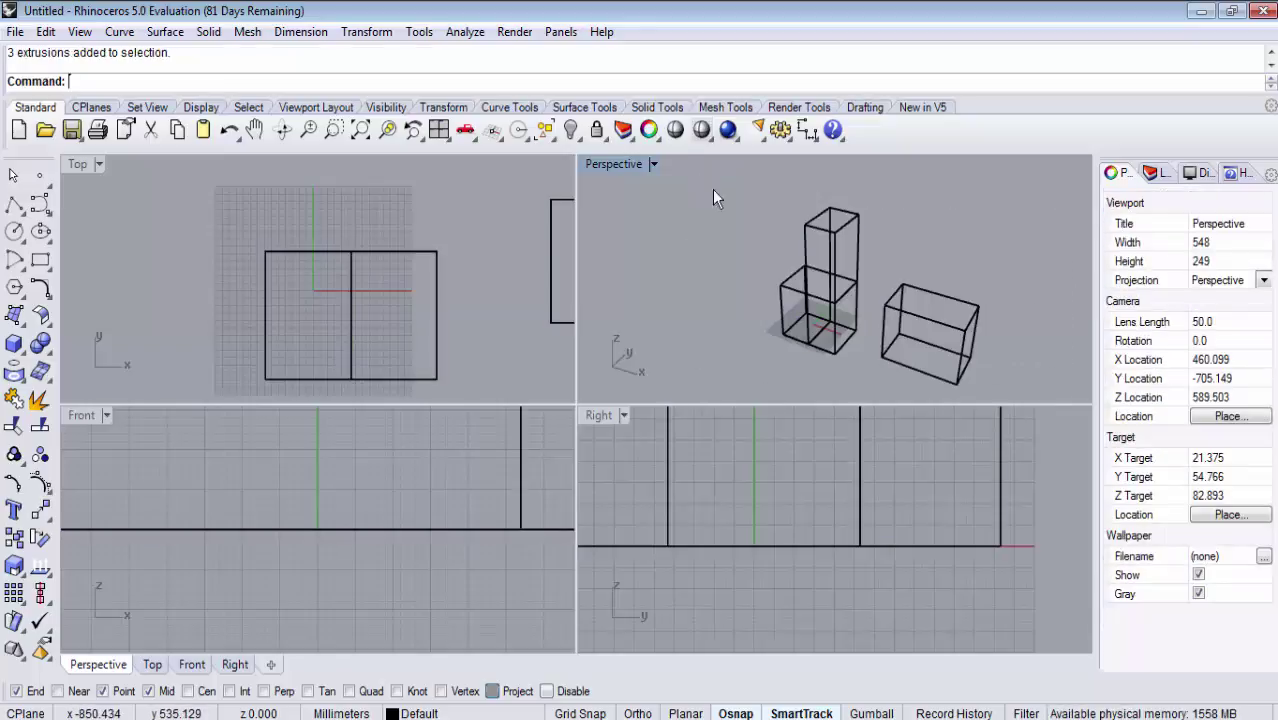
{"action": "left_click_drag", "start_coordinate": [695, 177], "coordinate": [875, 398]}
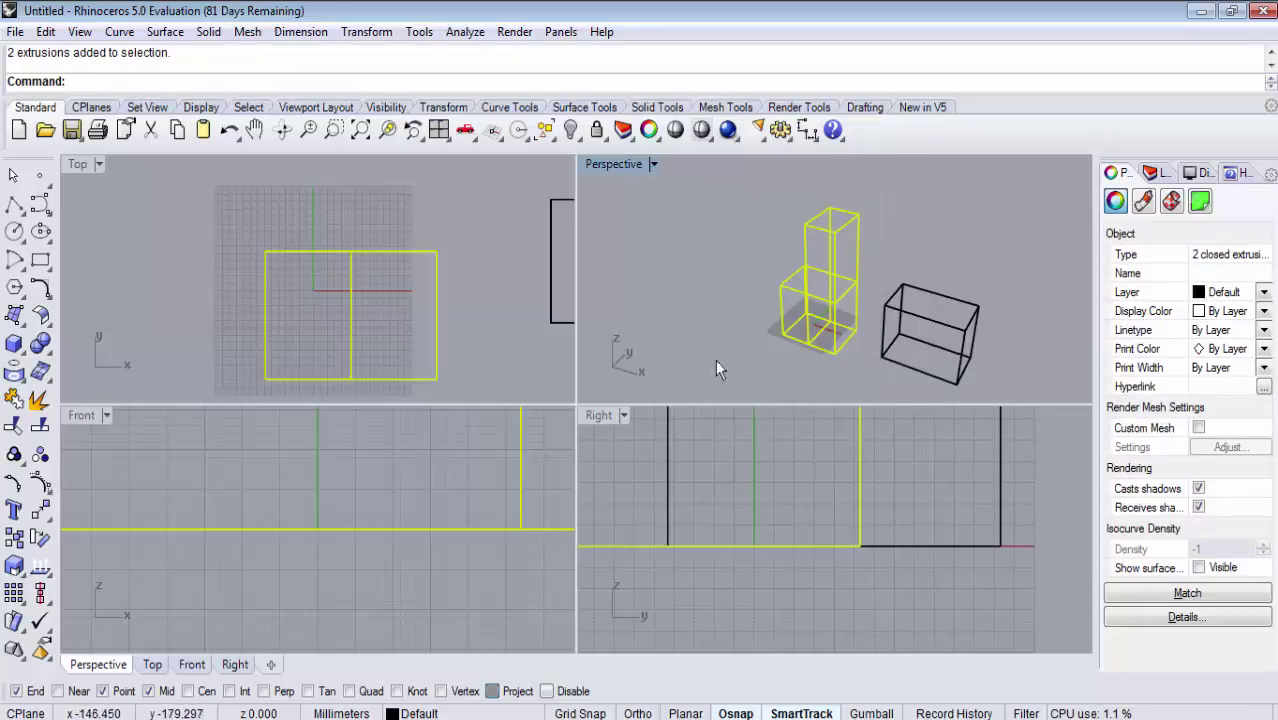
{"action": "mouse_move", "coordinate": [717, 165]}
{"action": "left_mouse_down"}
{"action": "mouse_move", "coordinate": [855, 352]}
{"action": "mouse_move", "coordinate": [936, 386]}
{"action": "left_mouse_up"}
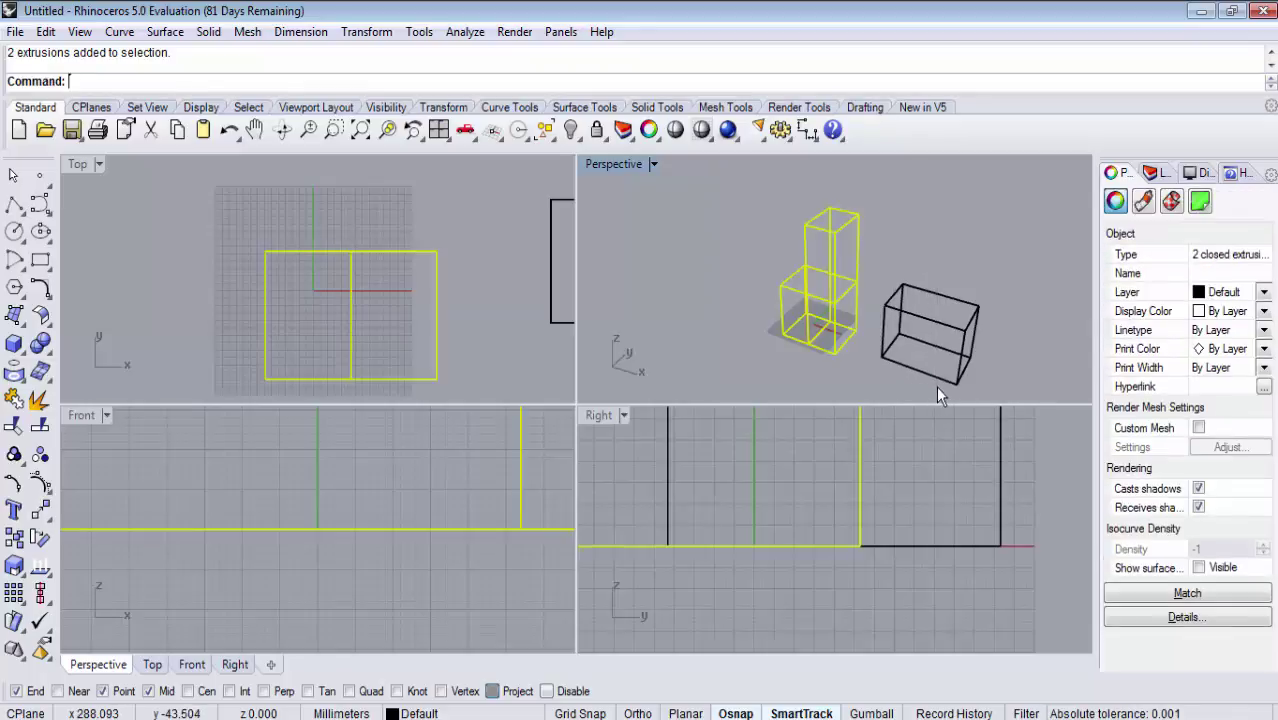
{"action": "left_click", "coordinate": [1045, 191]}
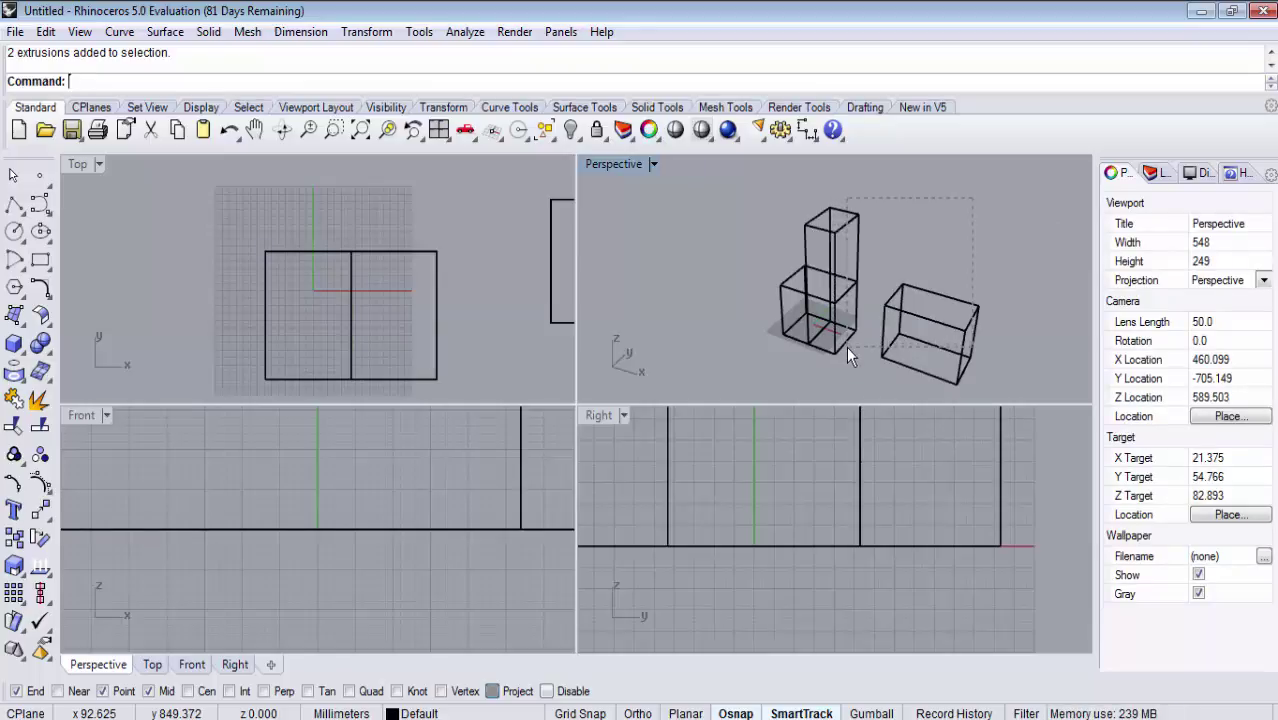
{"action": "left_click_drag", "start_coordinate": [846, 349], "coordinate": [846, 346]}
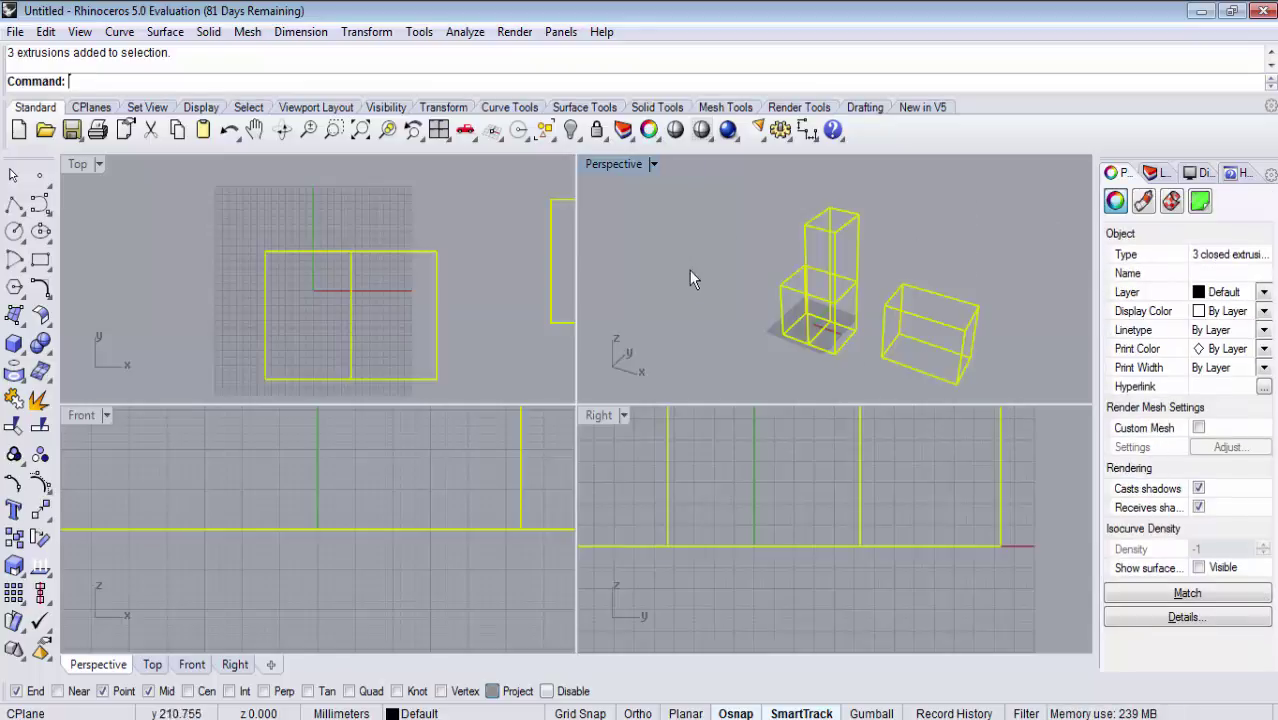
{"action": "left_click", "coordinate": [665, 273]}
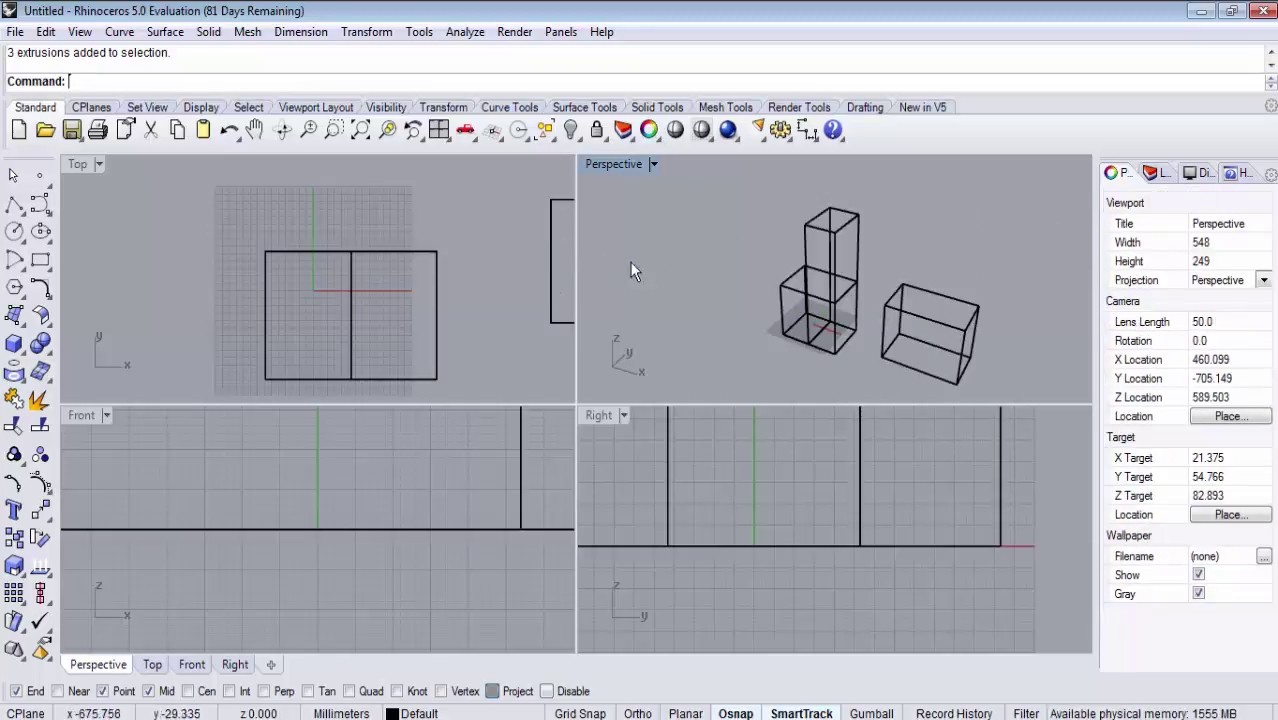
Create a Center, Radius sphere centred on a cube edge's midpoint, beside the boxes.
{"action": "left_click", "coordinate": [28, 357]}
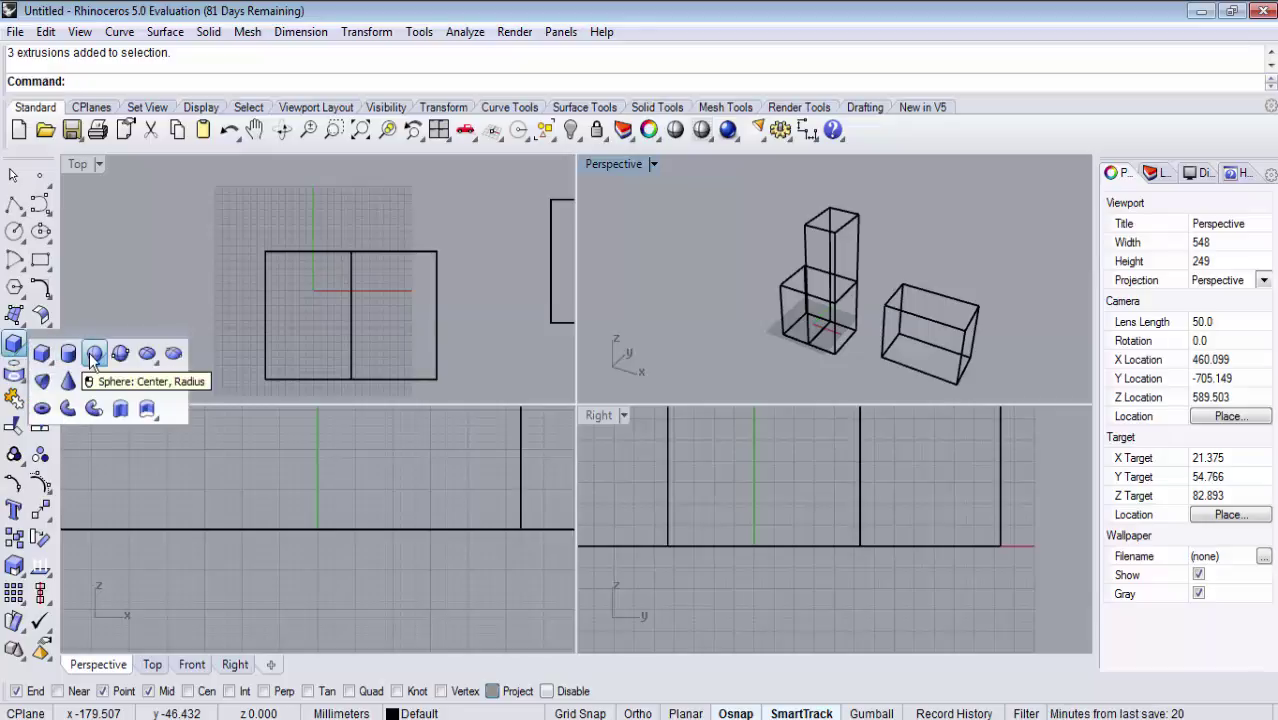
{"action": "left_click", "coordinate": [93, 357]}
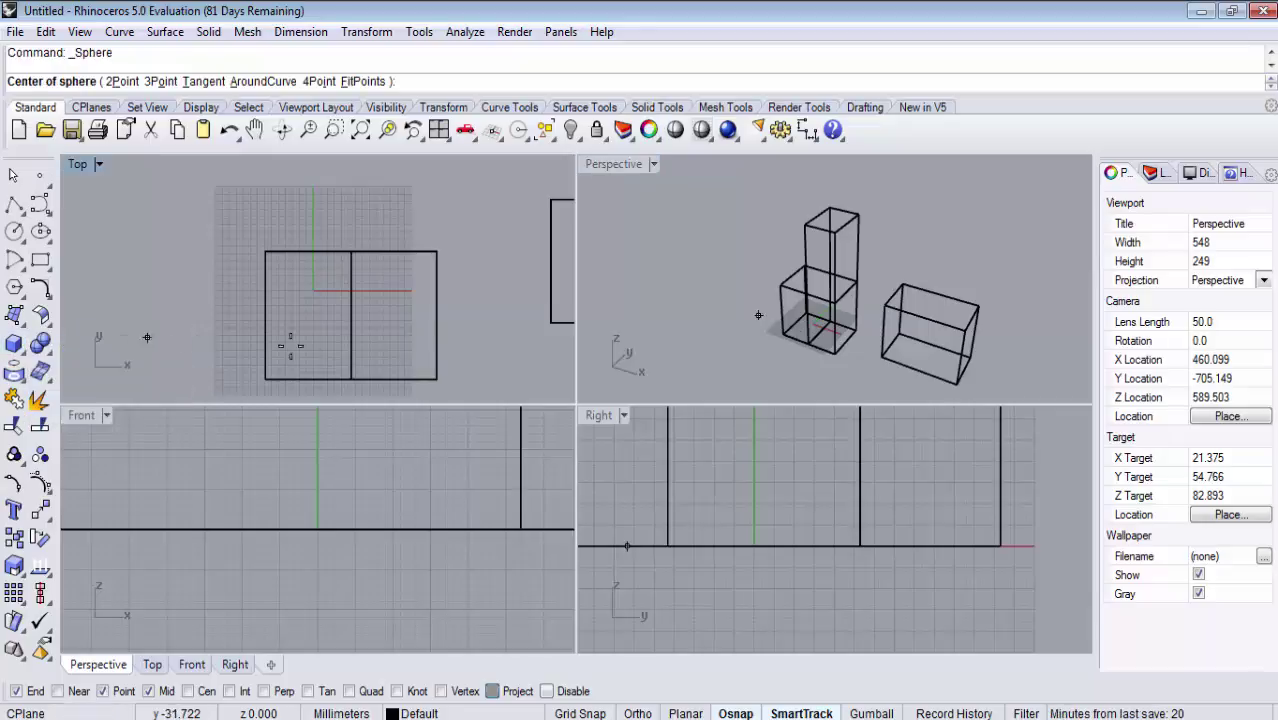
{"action": "left_click", "coordinate": [437, 315]}
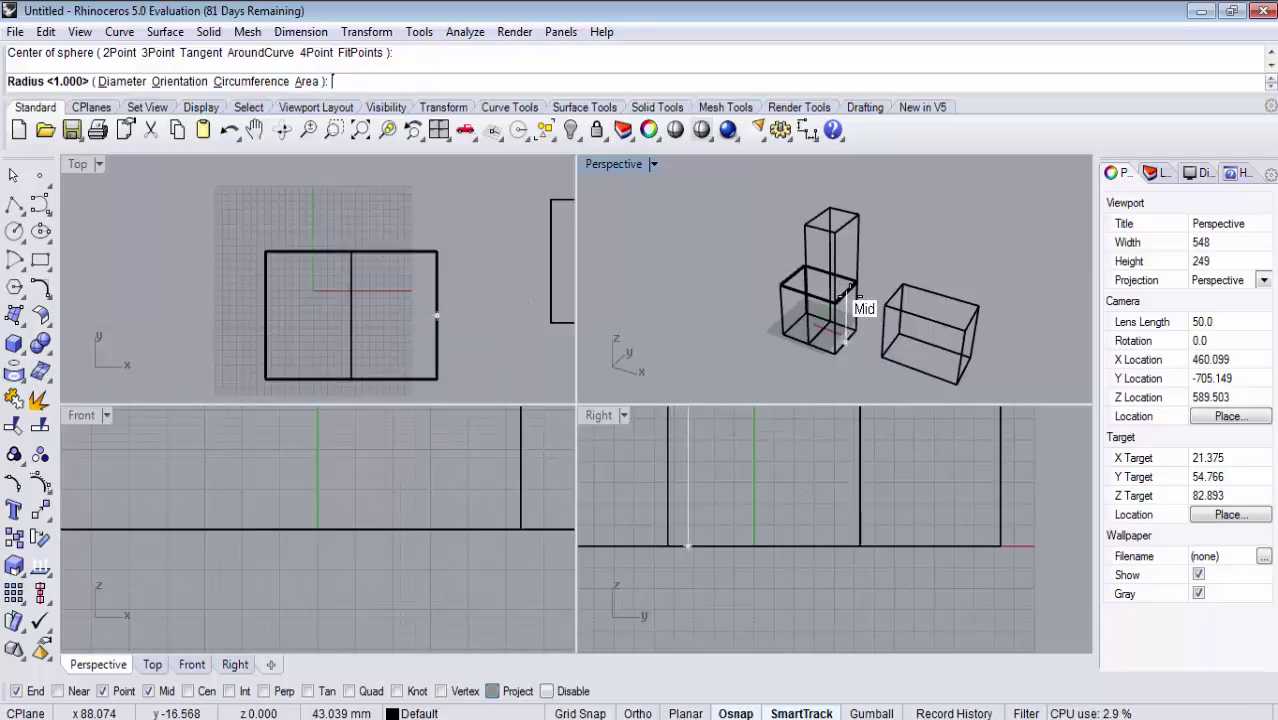
{"action": "left_click", "coordinate": [833, 296]}
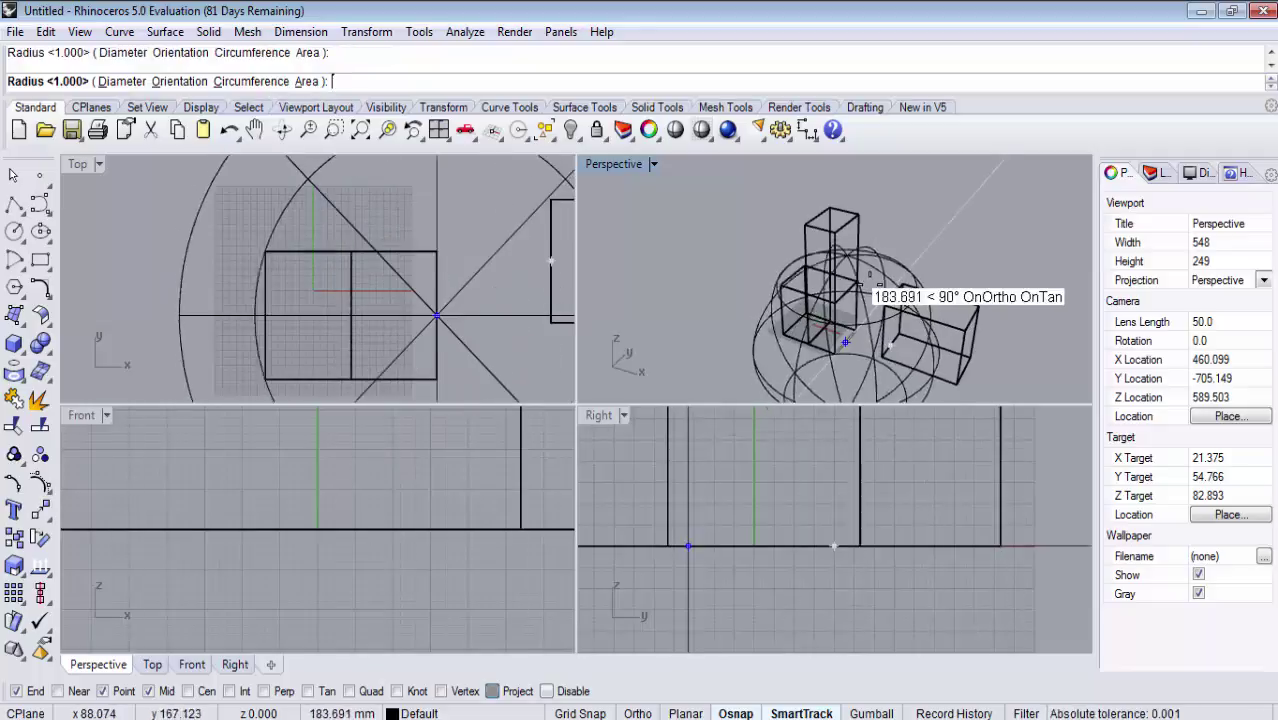
{"action": "left_click", "coordinate": [880, 302]}
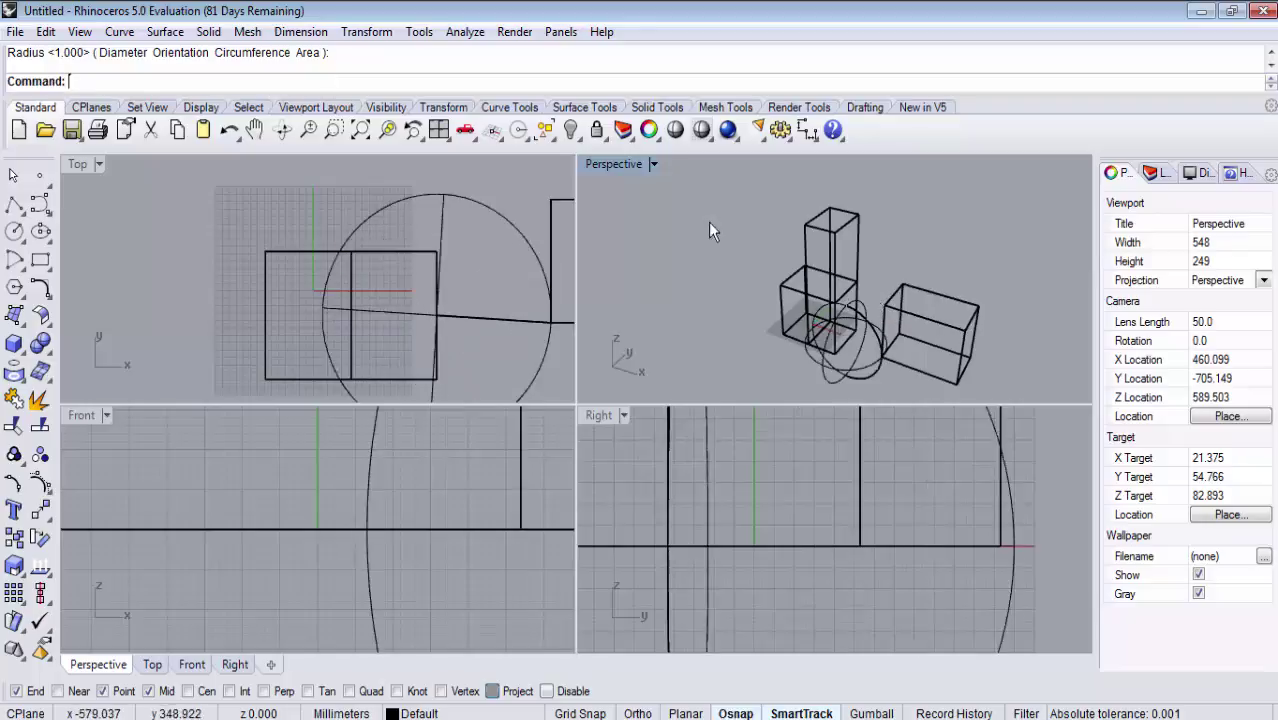
Switch the Perspective viewport's display mode to Rendered.
{"action": "left_click", "coordinate": [652, 164]}
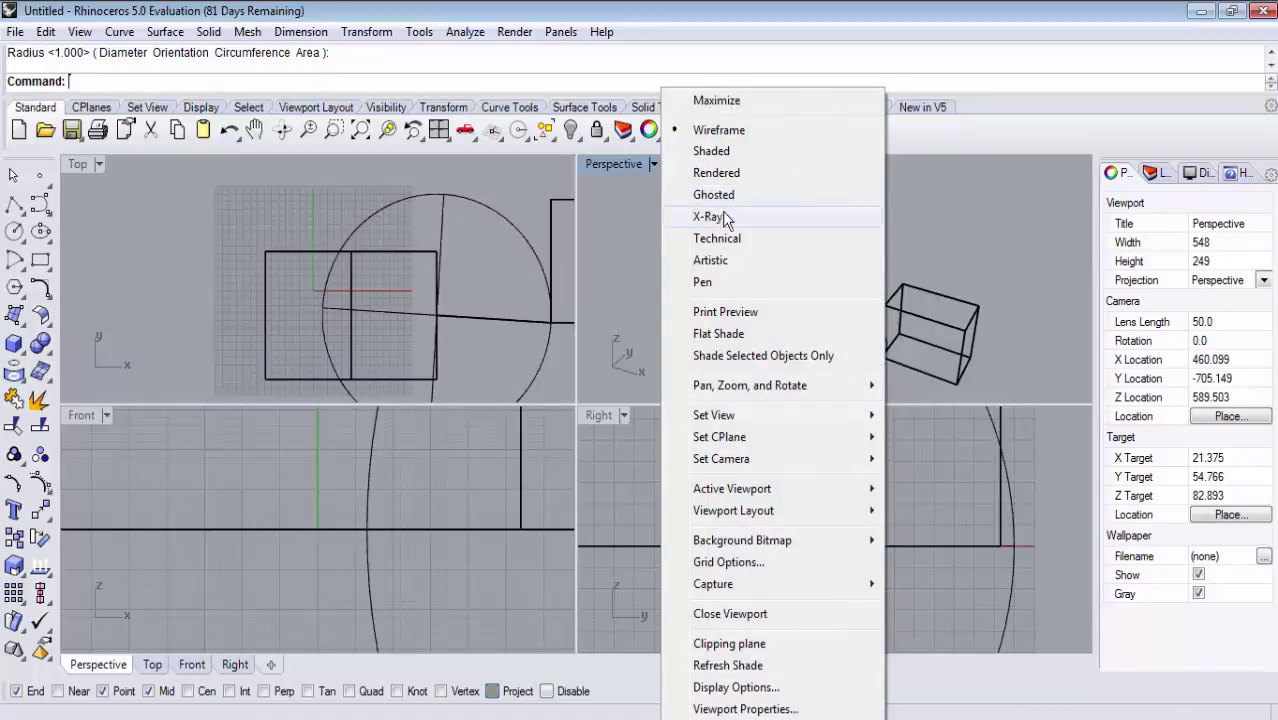
{"action": "left_click", "coordinate": [745, 172]}
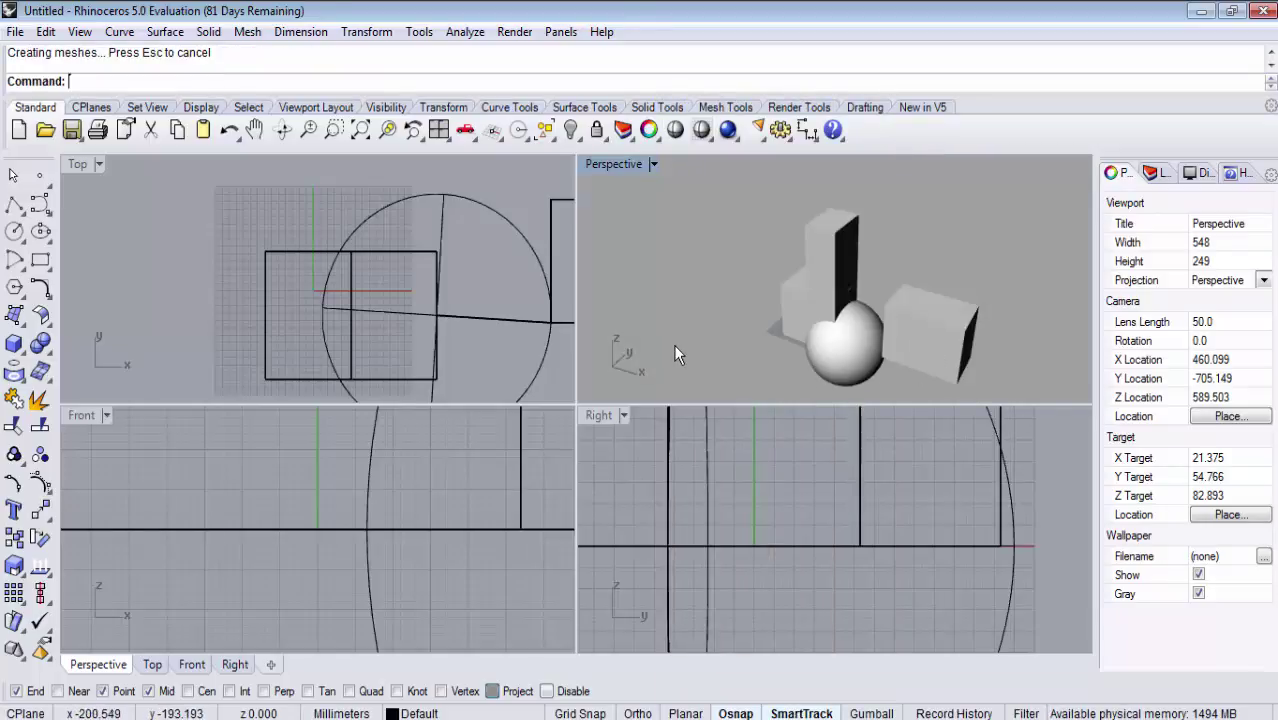
{"action": "scroll", "coordinate": [590, 210], "scroll_direction": "down", "scroll_amount": 3}
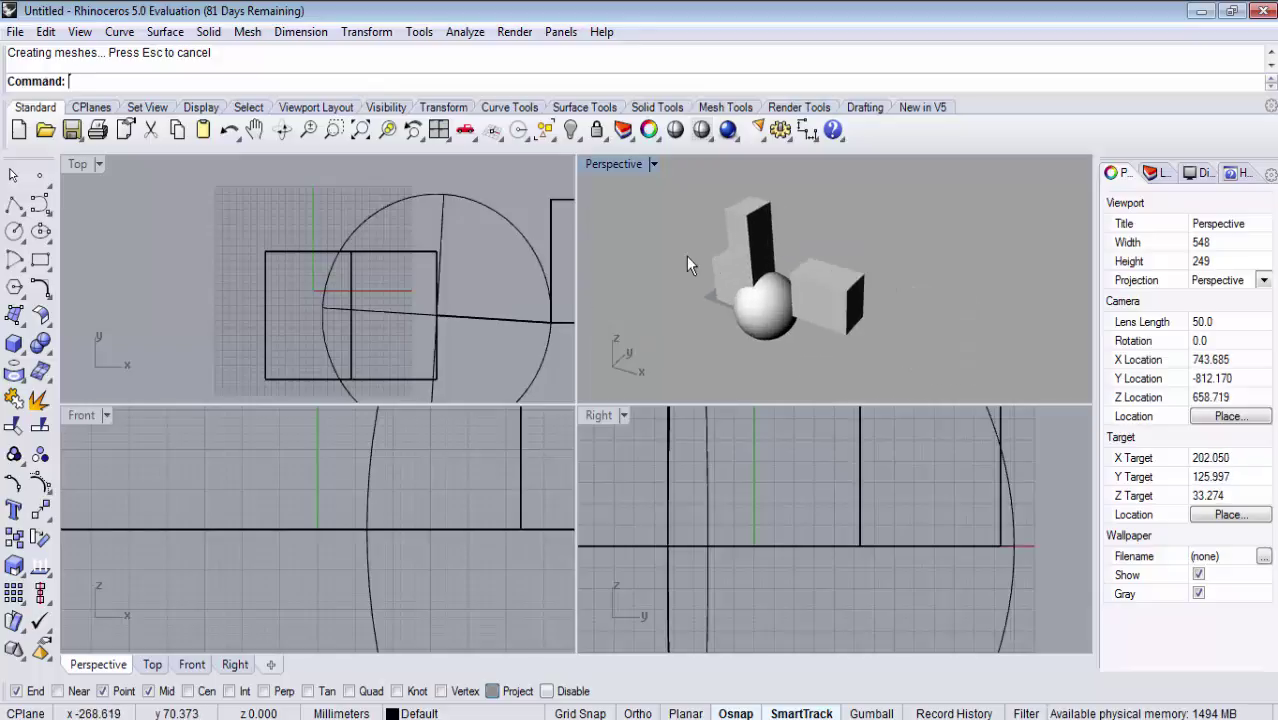